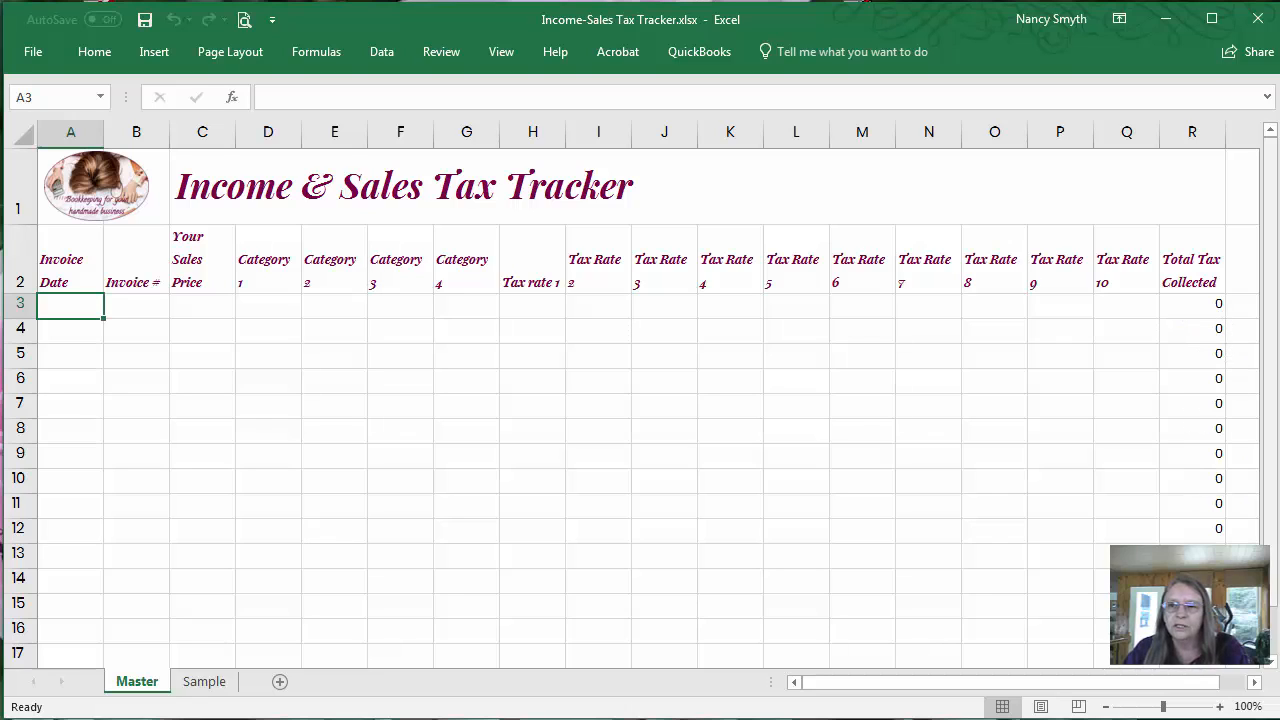
- On the Sample sheet, enter 175.00 under Clothing & Accessories OVER $100 in row 5 and select that column's total
left_click_drag(1272, 412, 1272, 490)
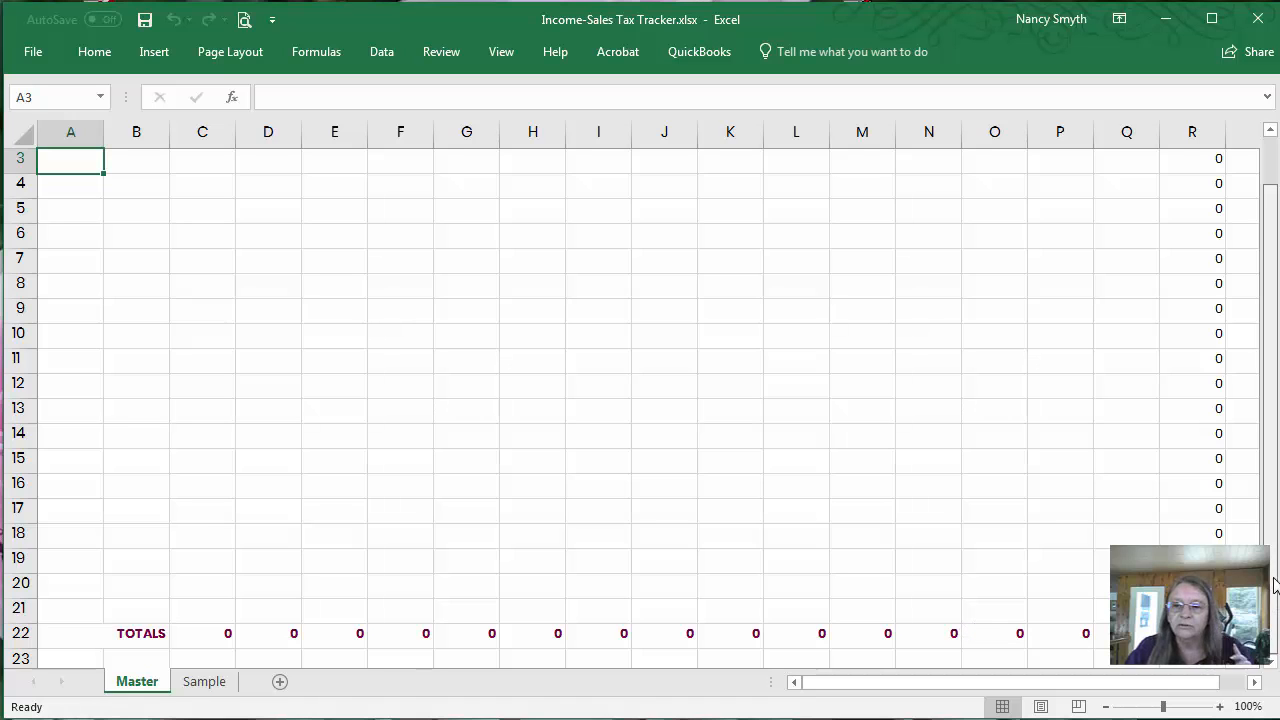
scroll(1270, 490, "up", 1)
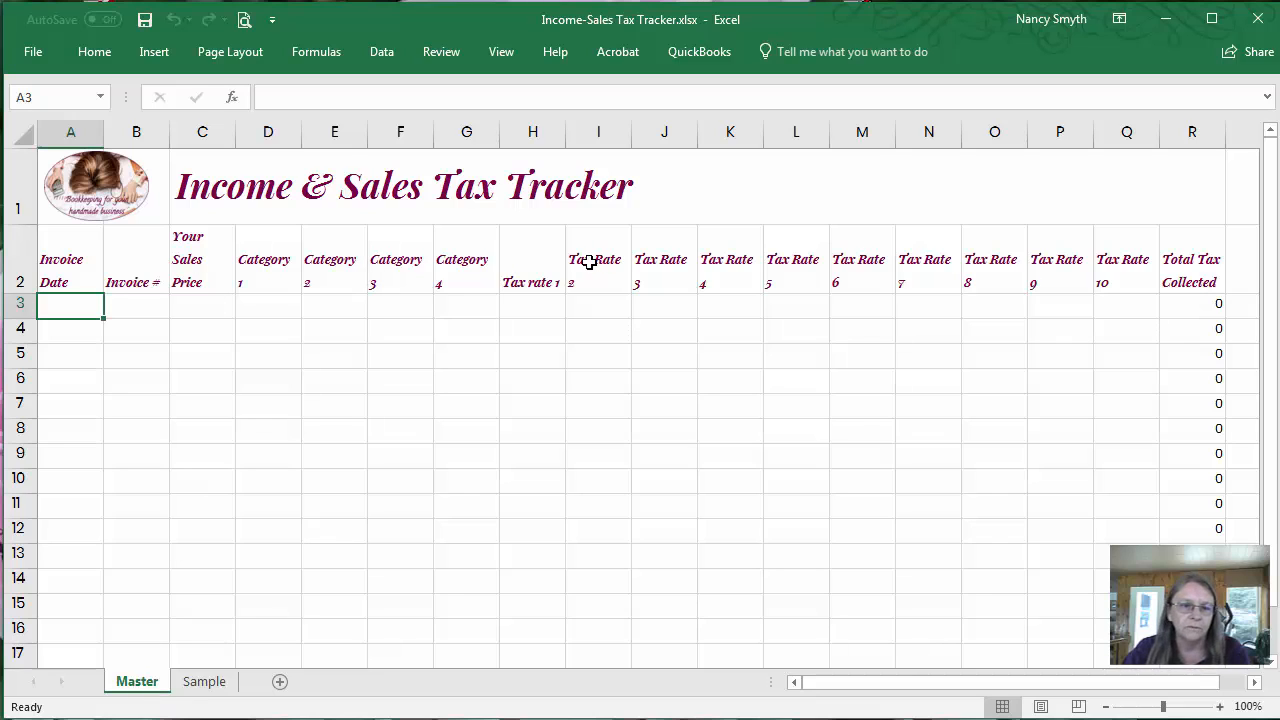
left_click(199, 683)
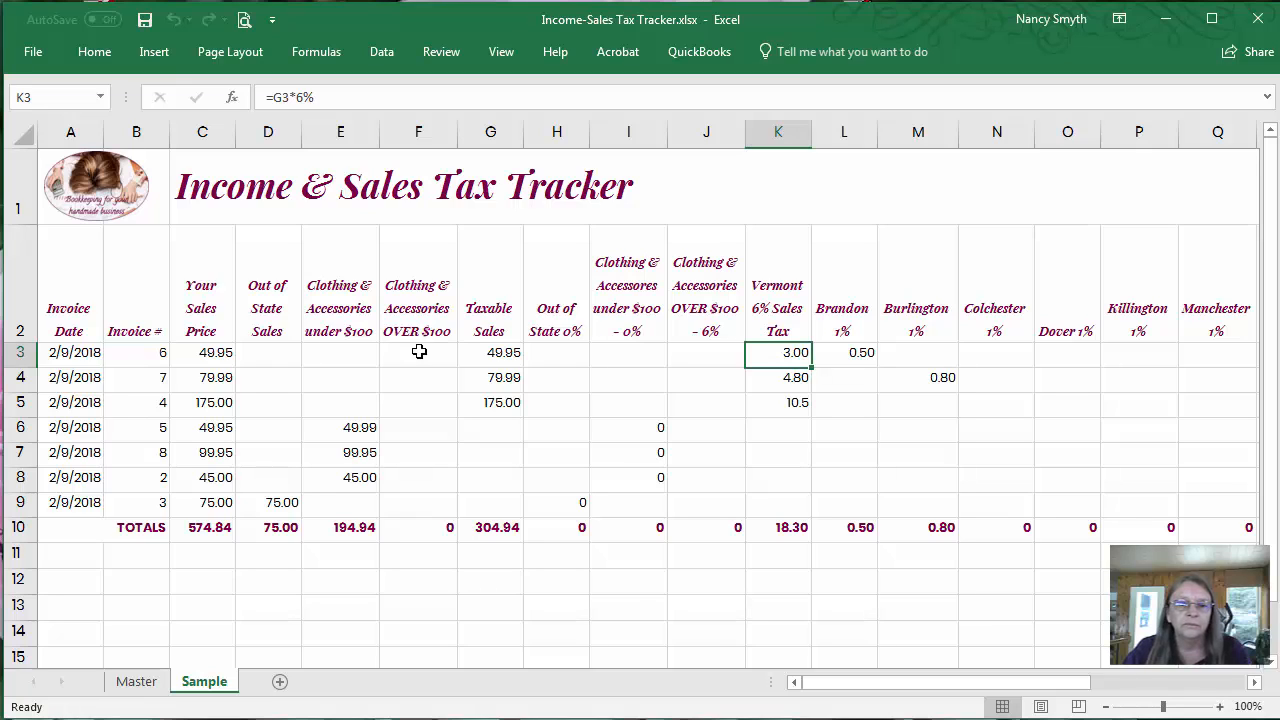
left_click(415, 402)
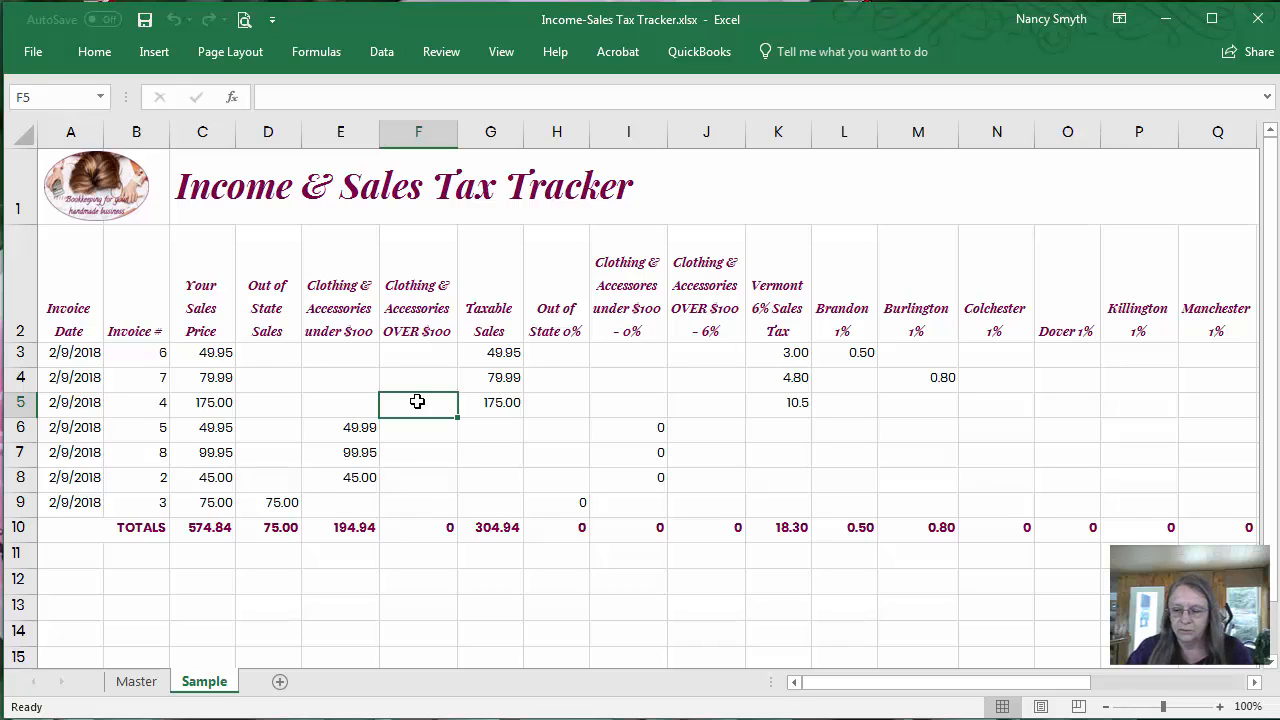
type("17")
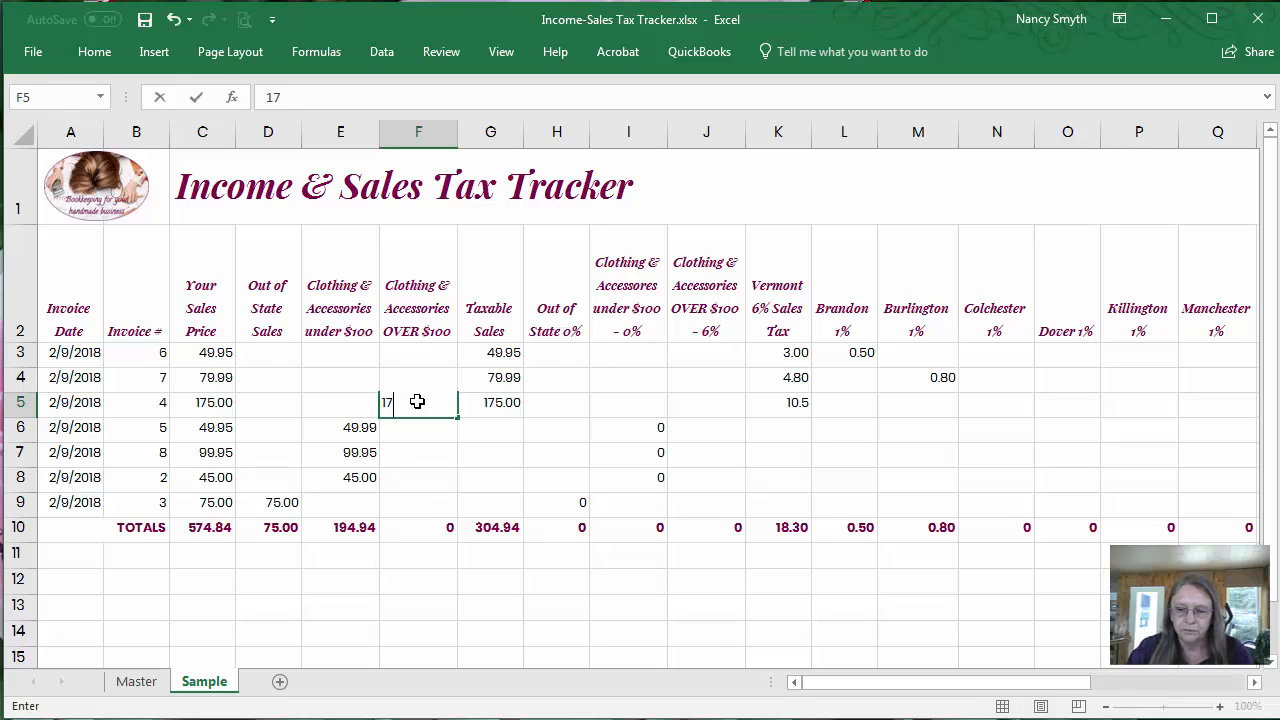
type("5.00")
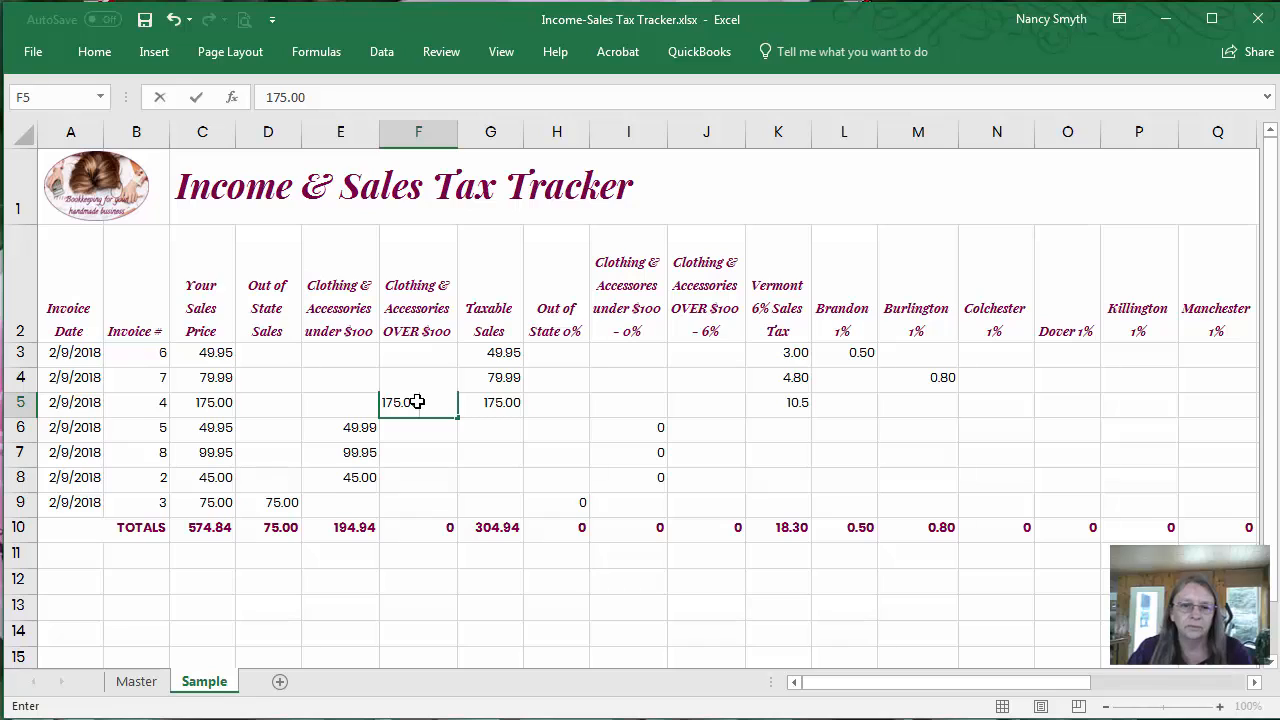
key("Return")
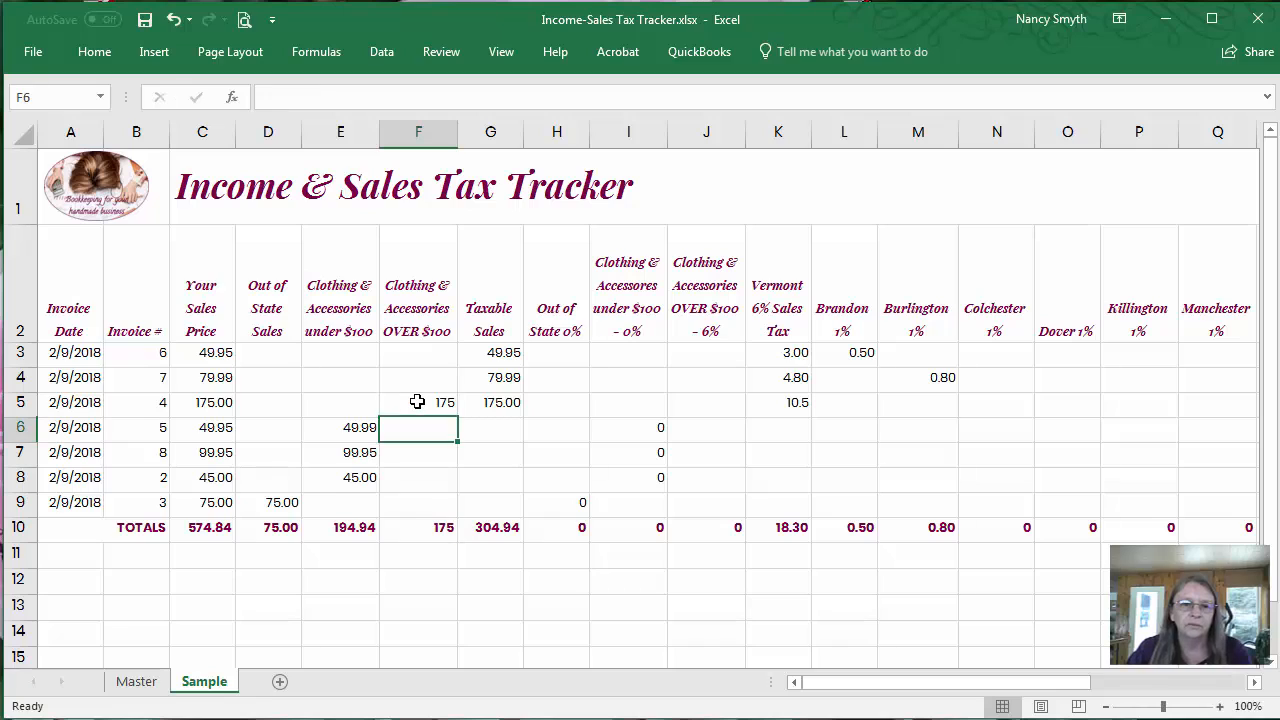
left_click(438, 530)
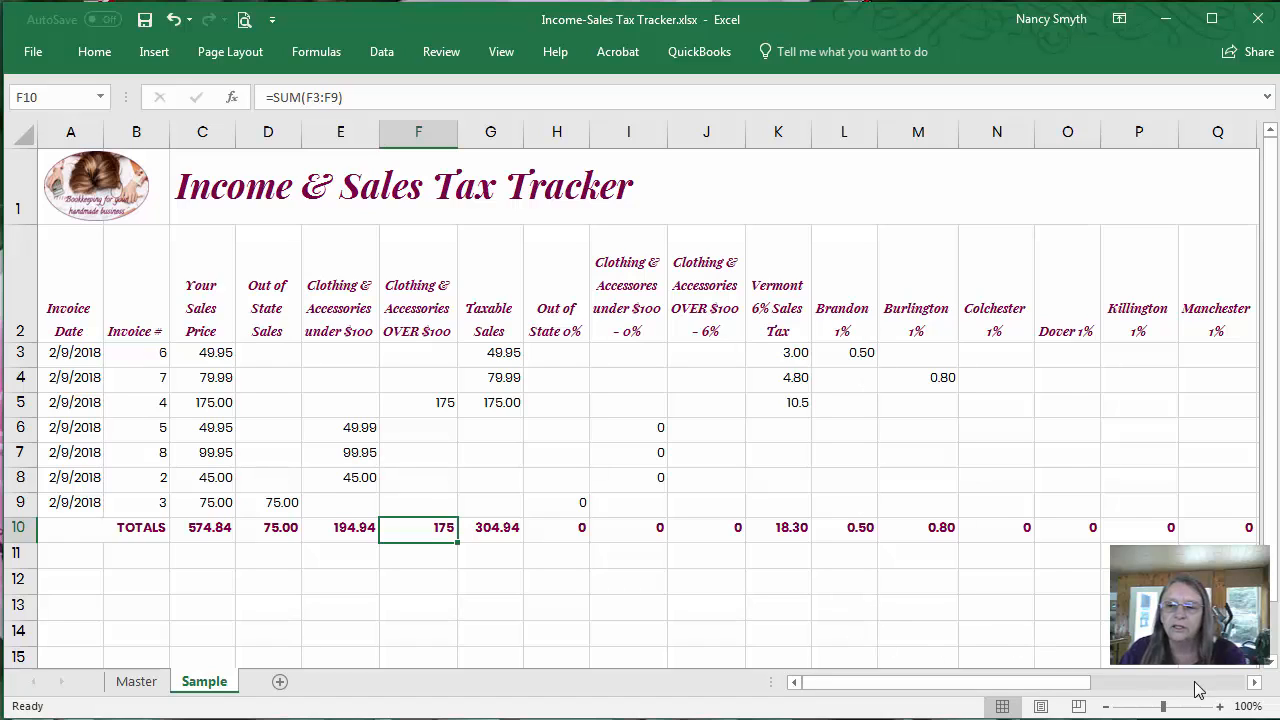
- Create a copy of the Master sheet in the same workbook and place it before the Sample sheet
left_click(1254, 684)
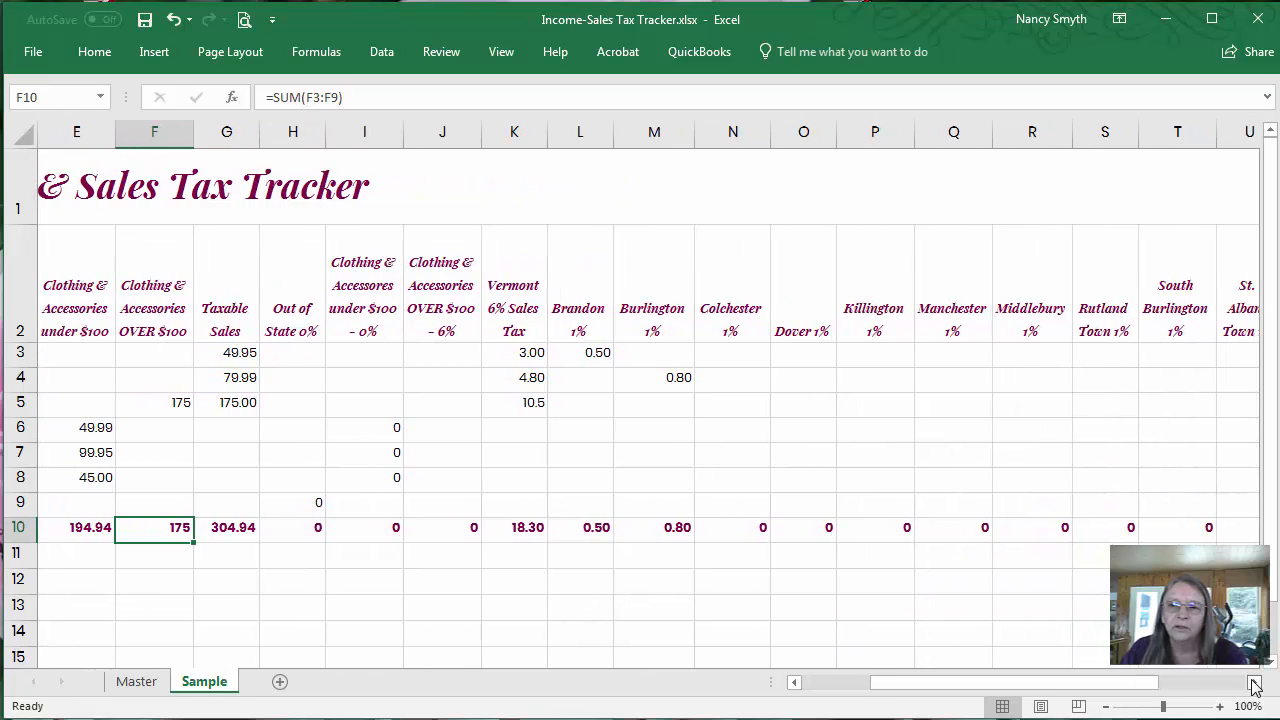
left_click(130, 684)
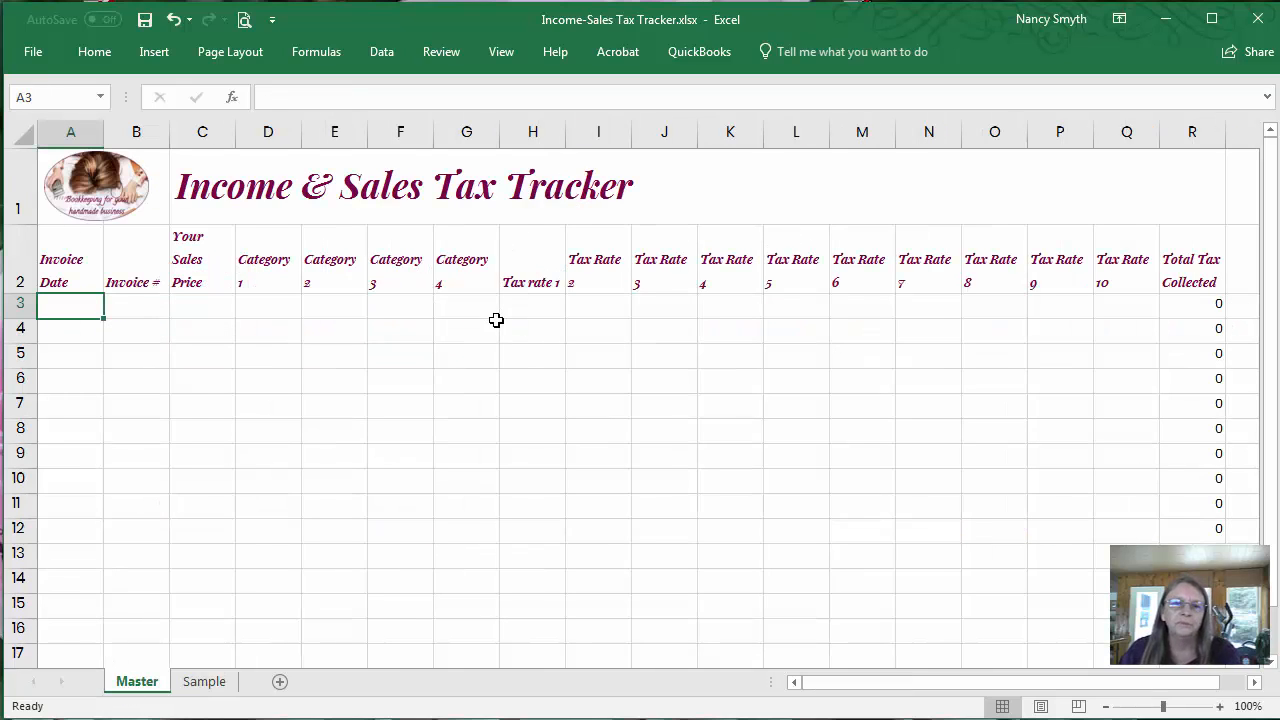
right_click(128, 689)
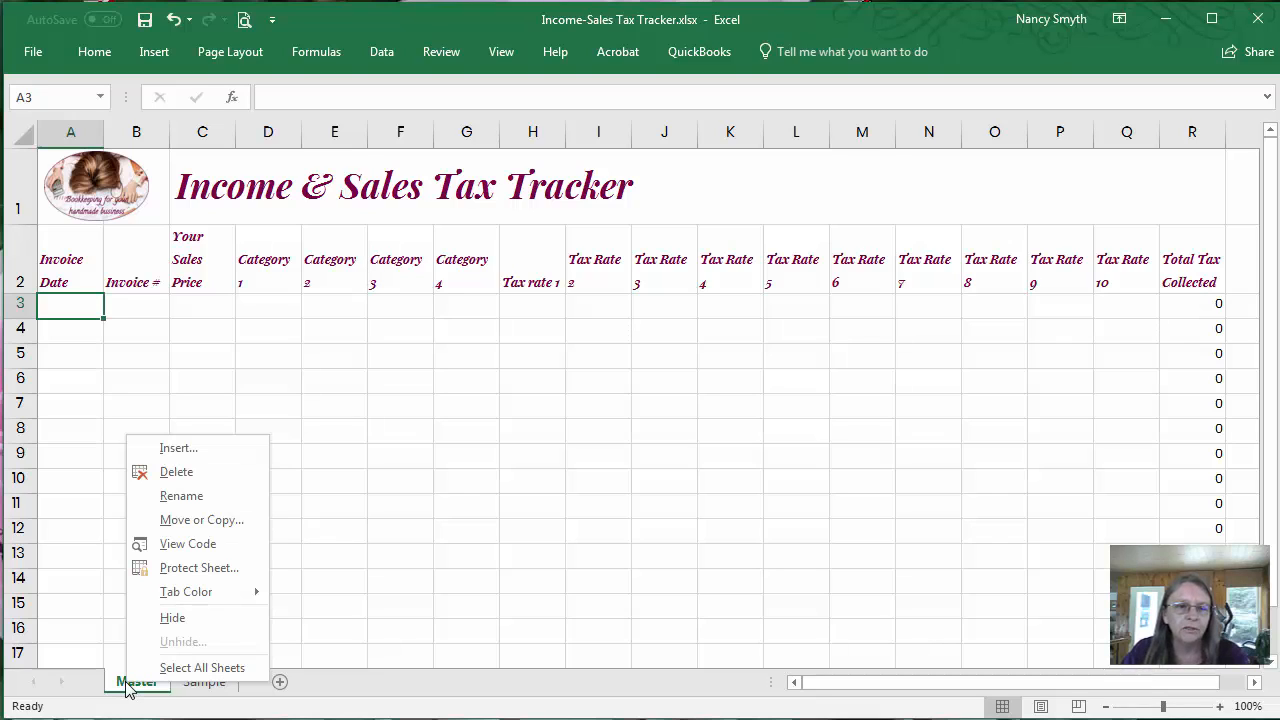
left_click(185, 530)
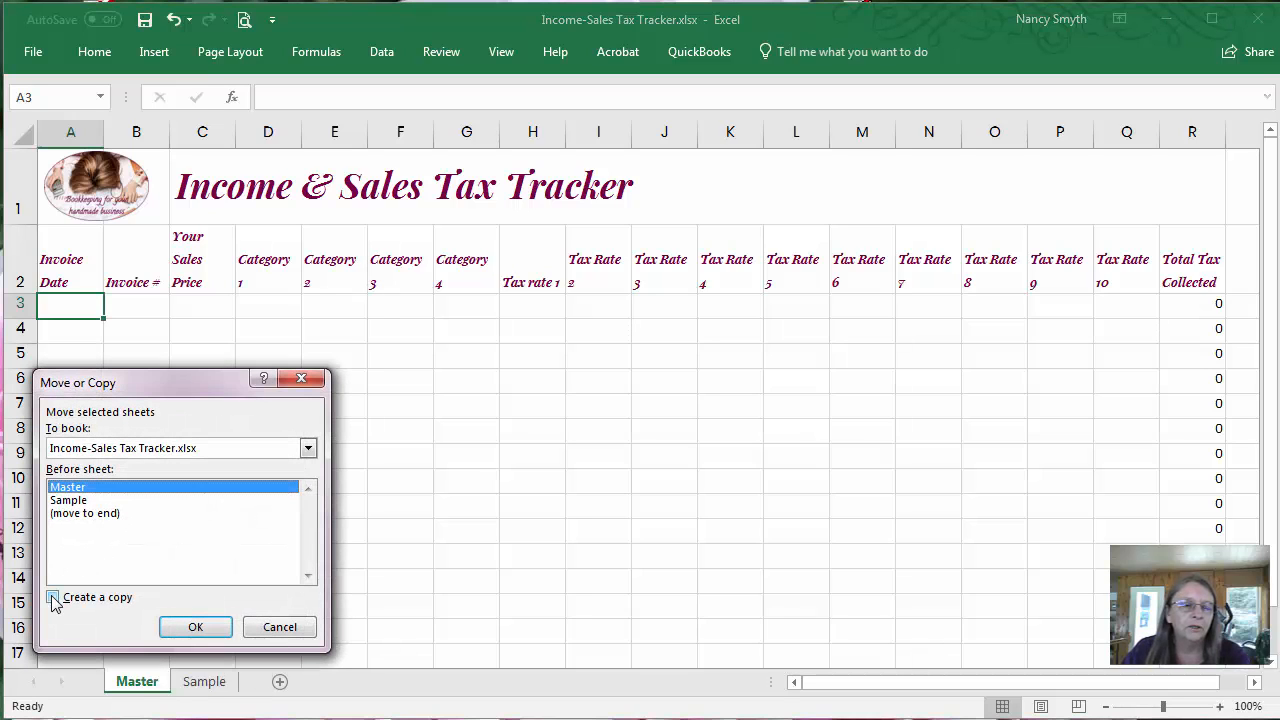
left_click(53, 598)
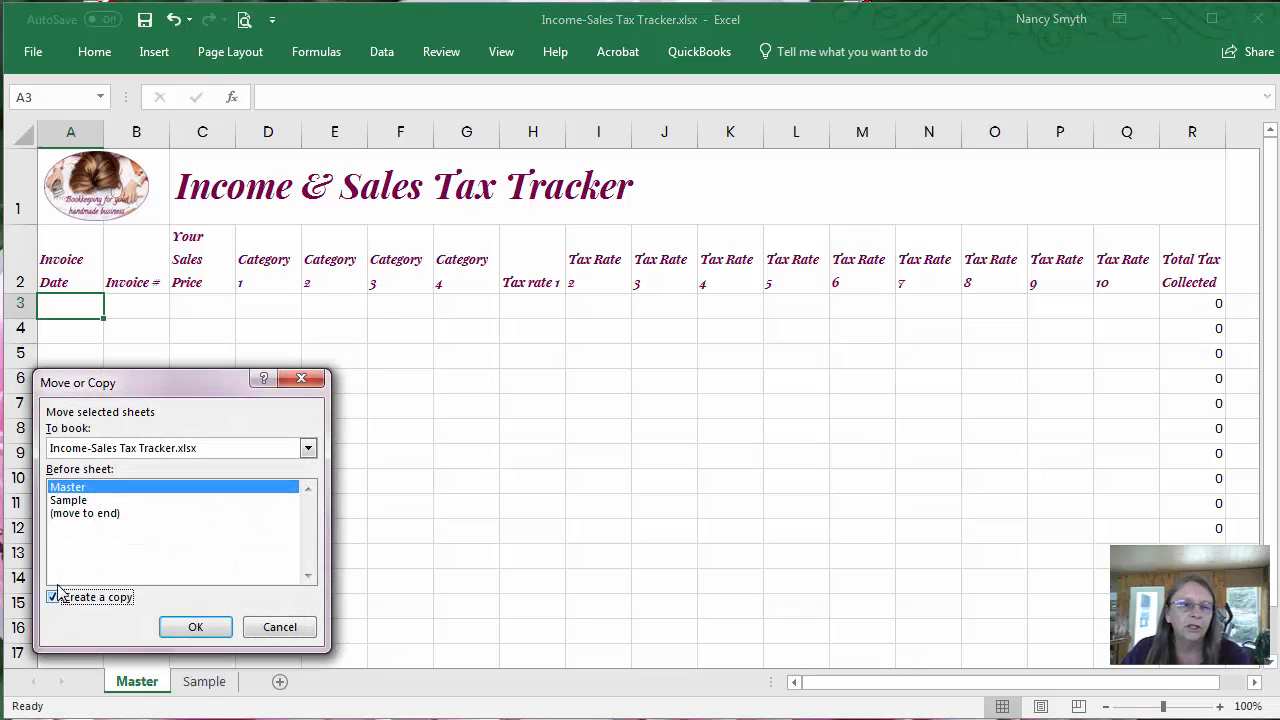
left_click(70, 514)
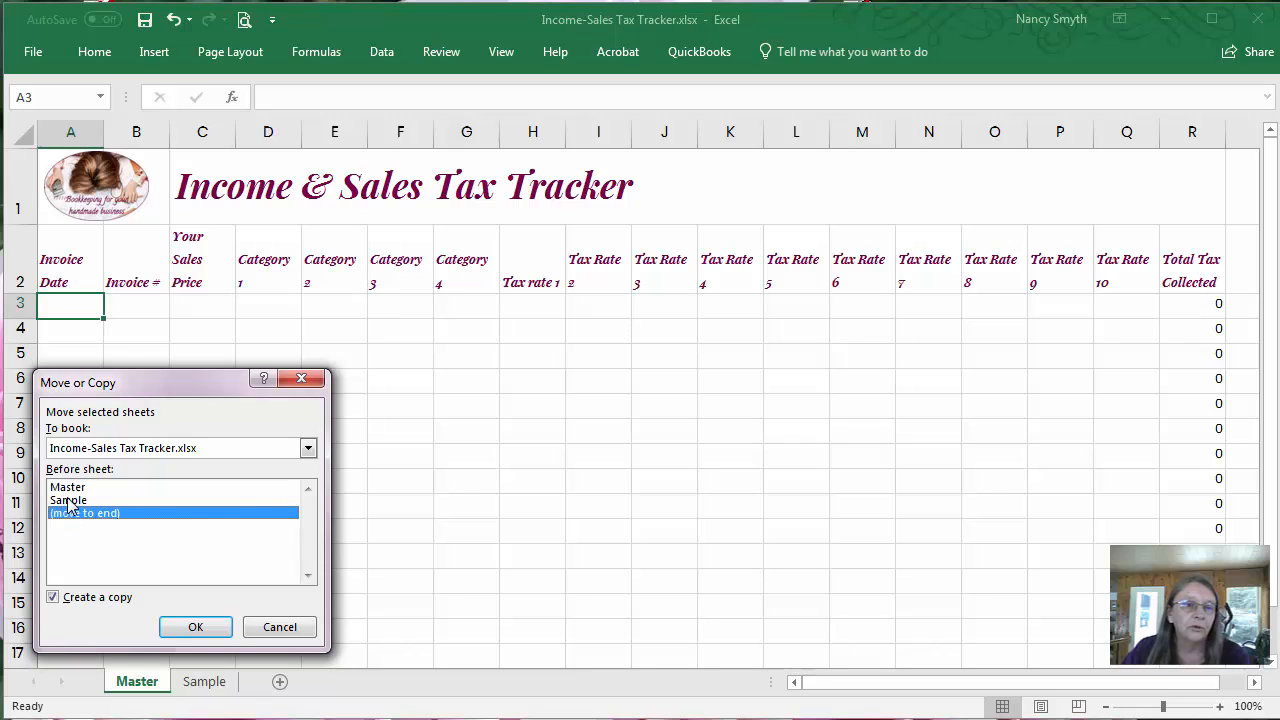
left_click(68, 501)
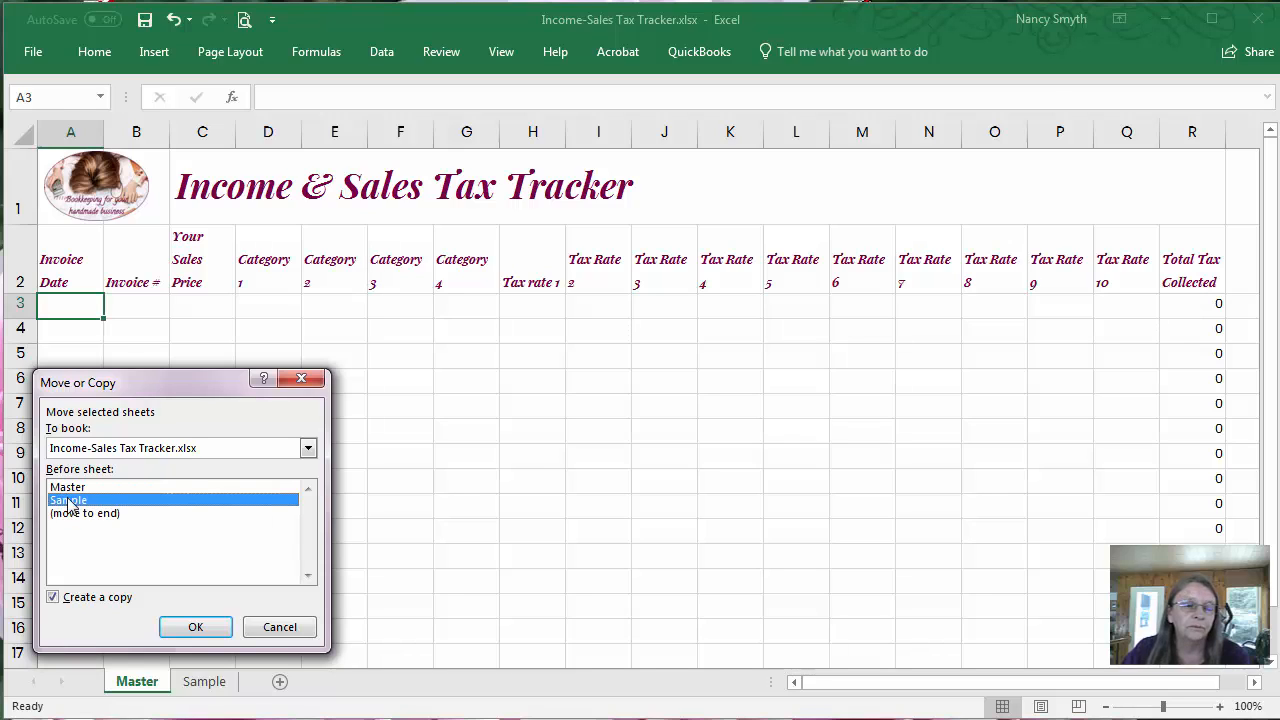
left_click(196, 628)
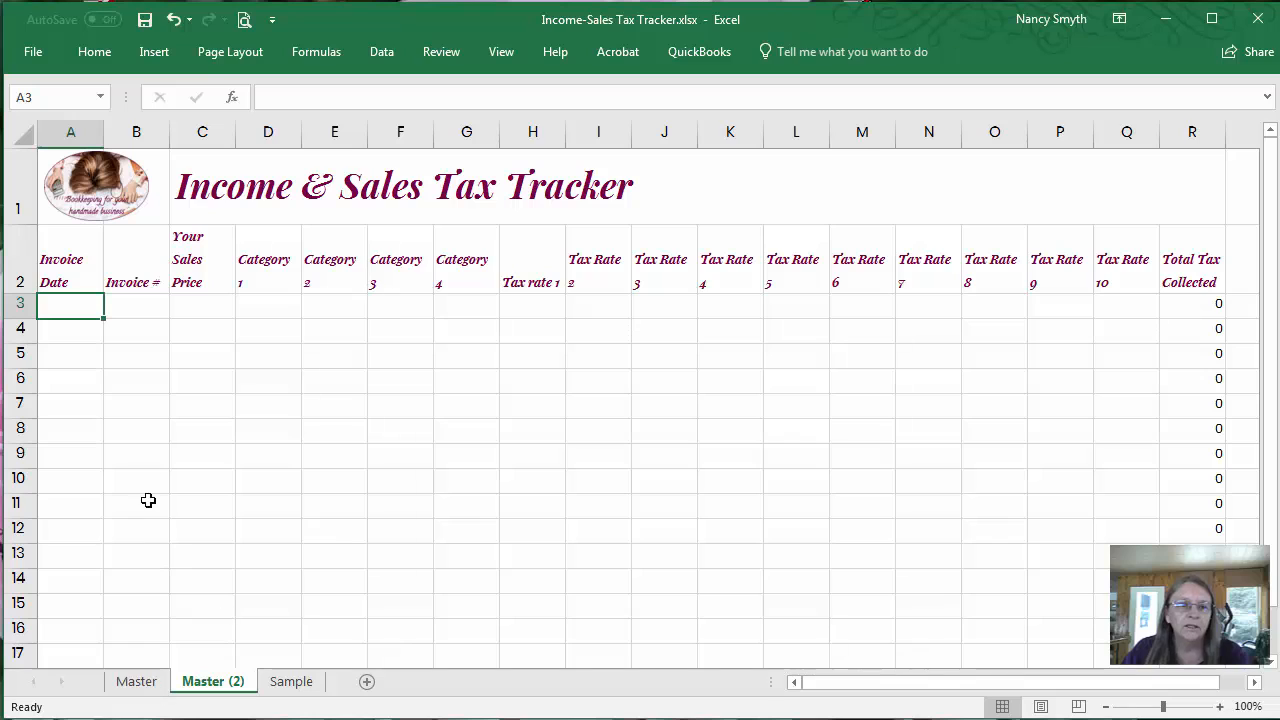
- Insert a blank row above row 9 on the Sample sheet
left_click(289, 685)
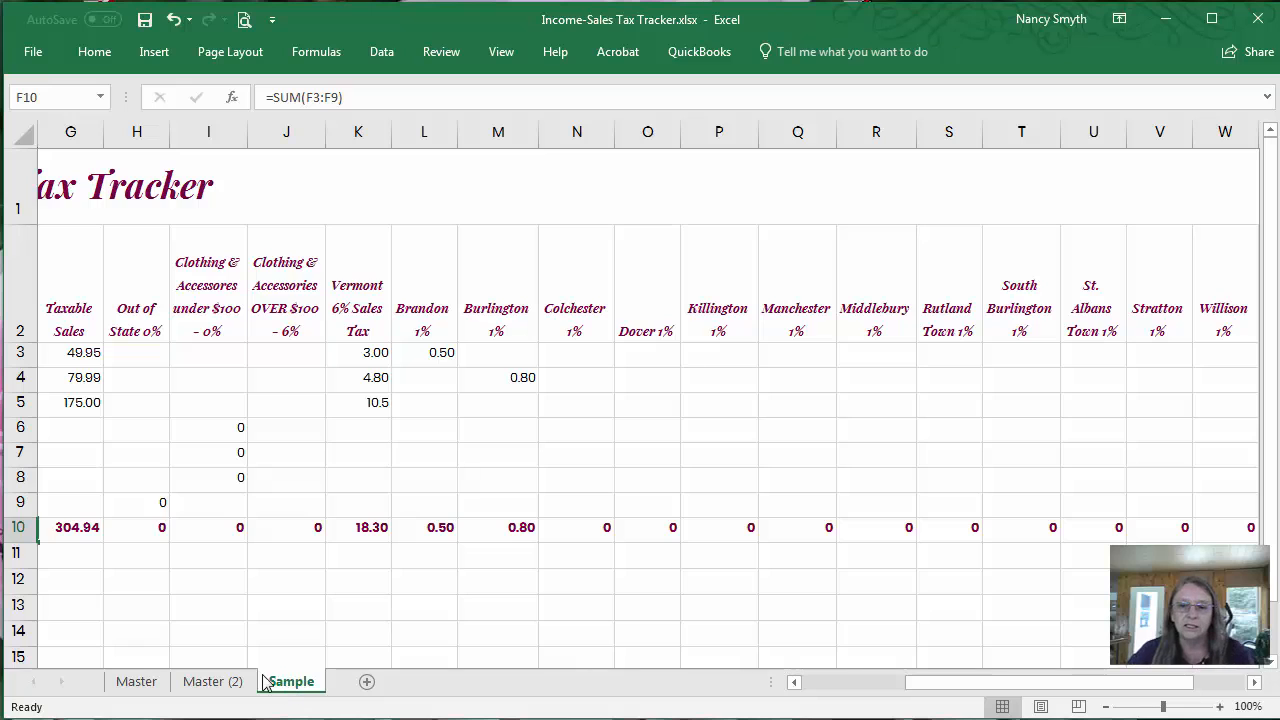
left_click_drag(955, 690, 802, 714)
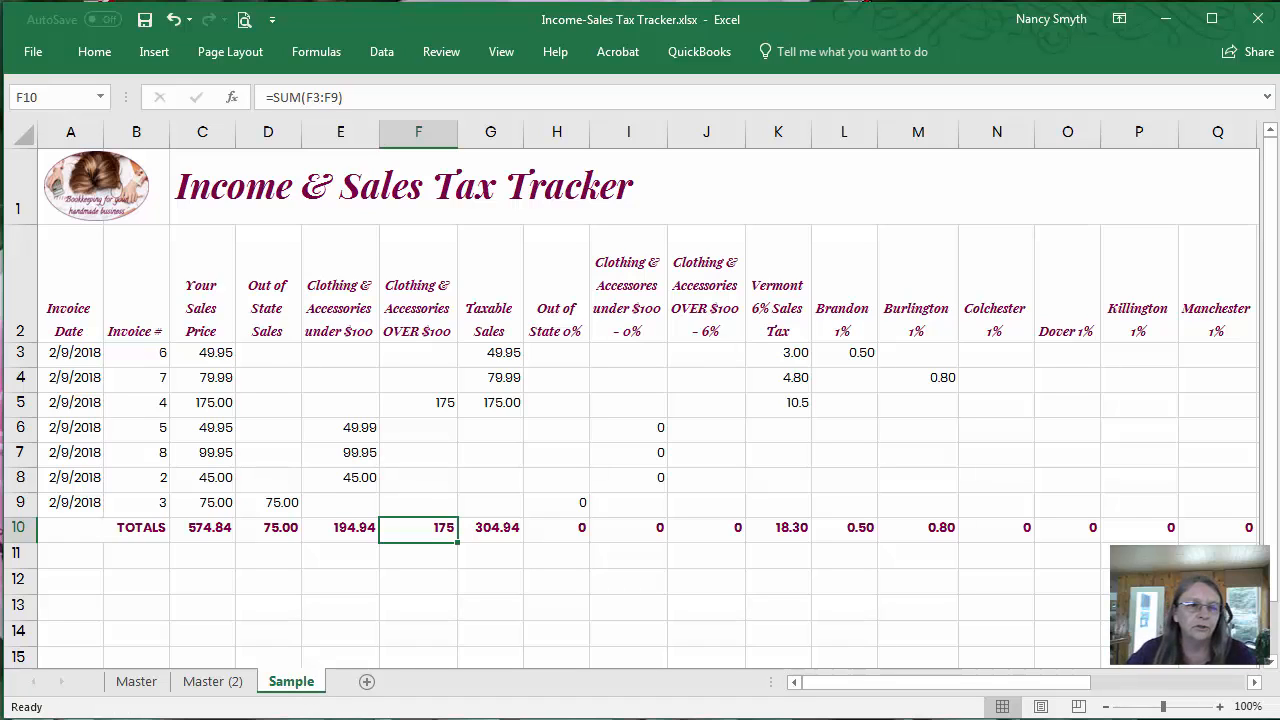
left_click(16, 505)
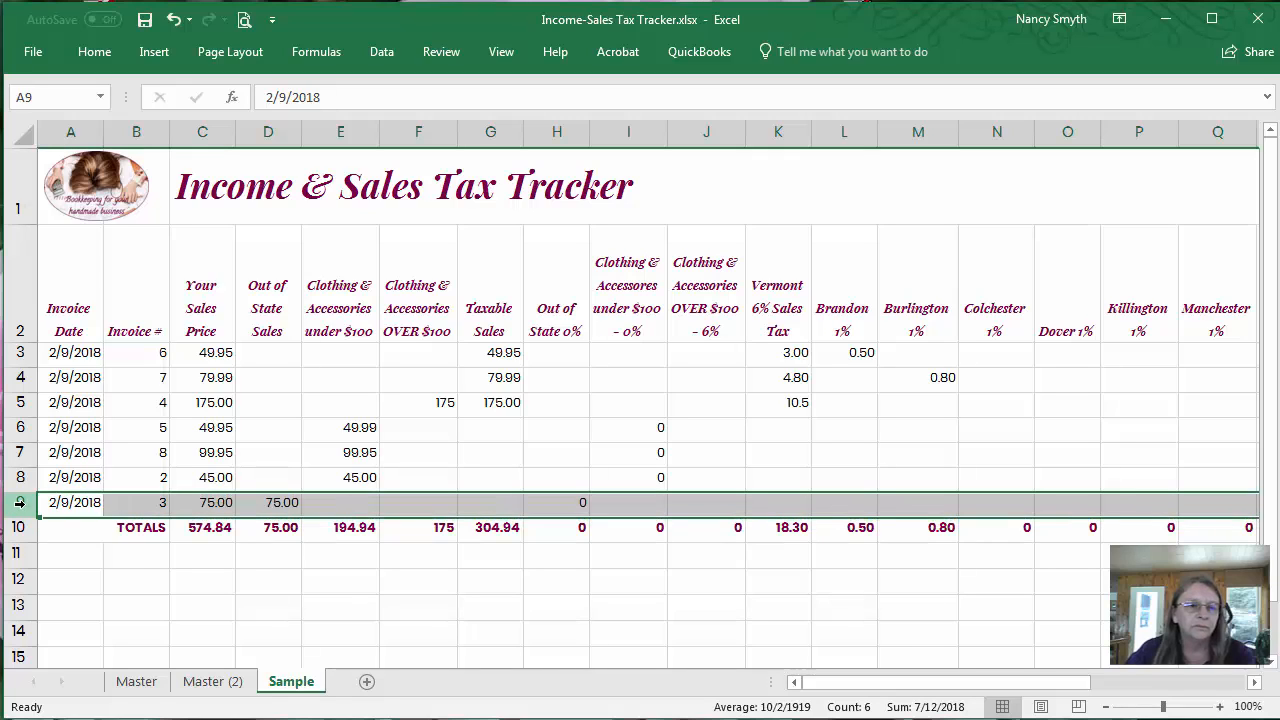
right_click(19, 503)
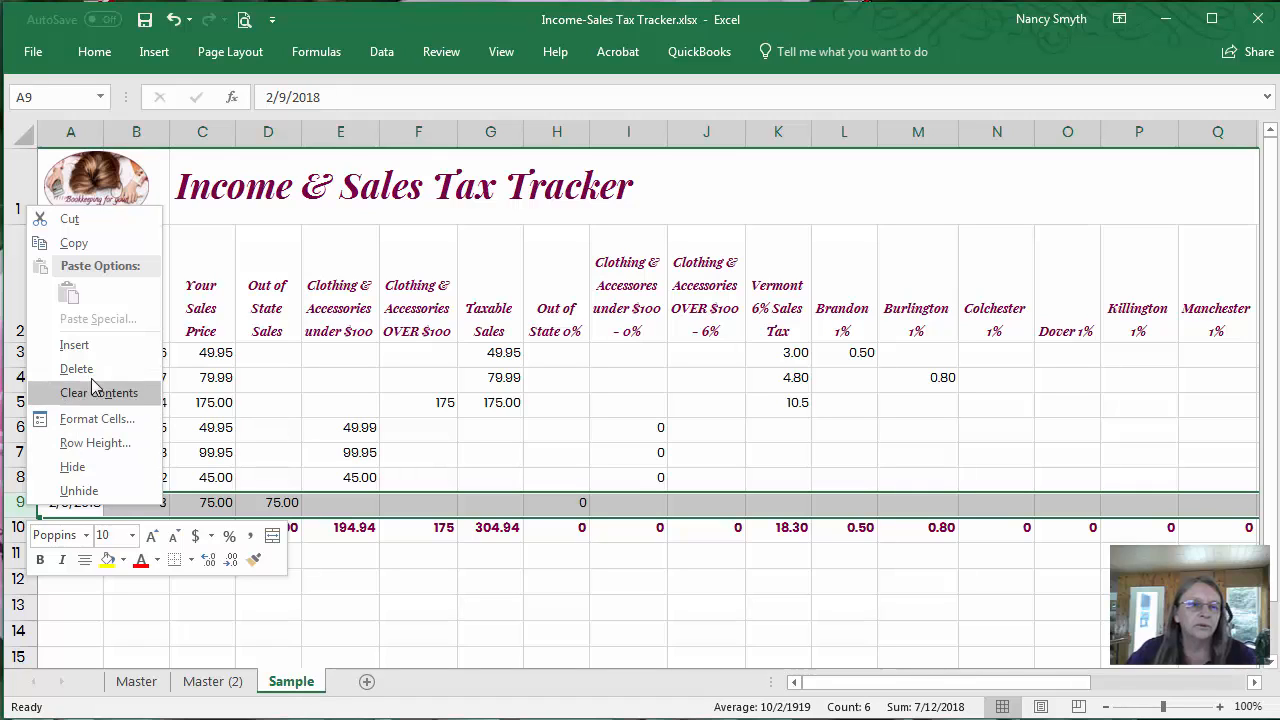
left_click(14, 503)
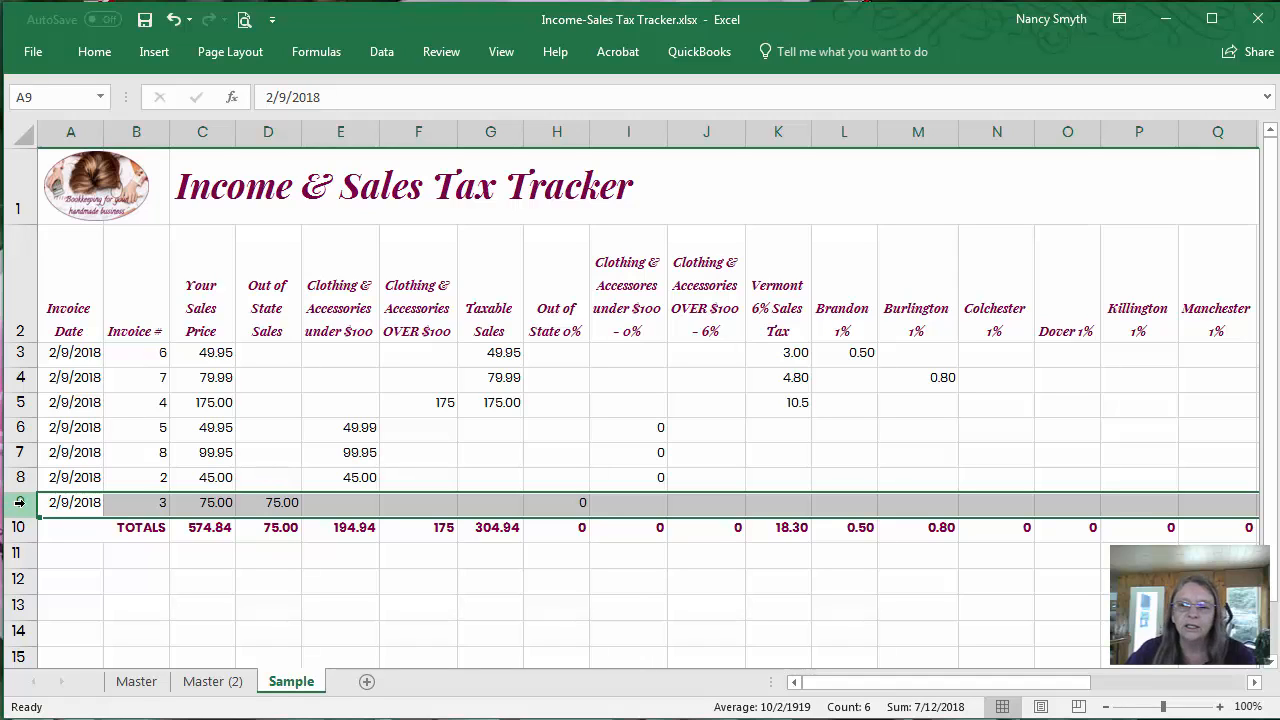
right_click(19, 502)
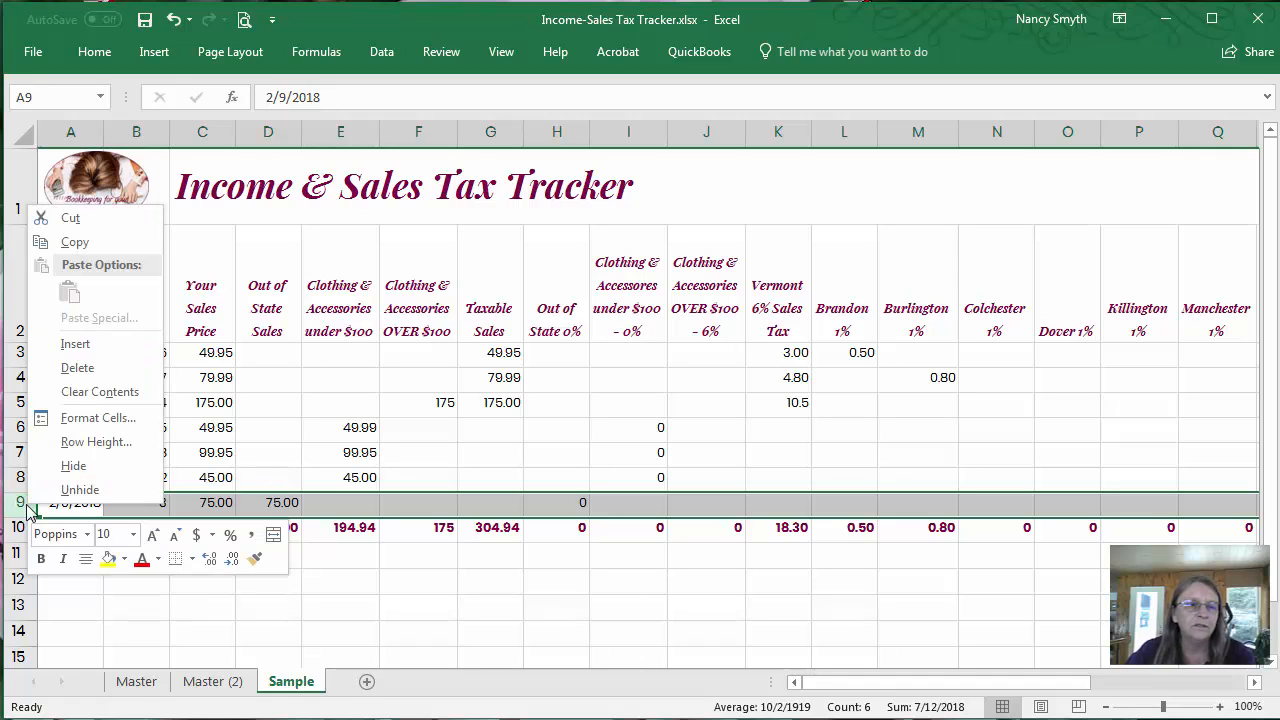
left_click(84, 347)
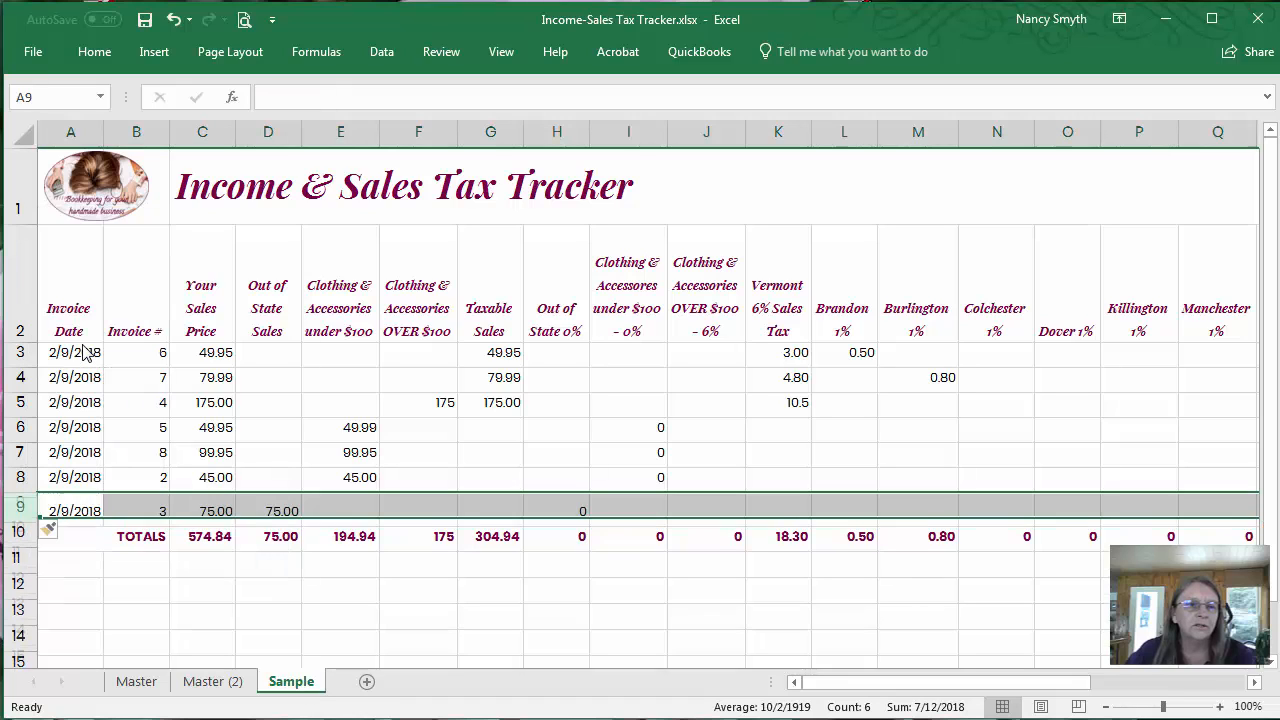
- Fill in row 9 with invoice date 2/9/18, invoice number 9 and a sales price of 75.00
left_click(53, 501)
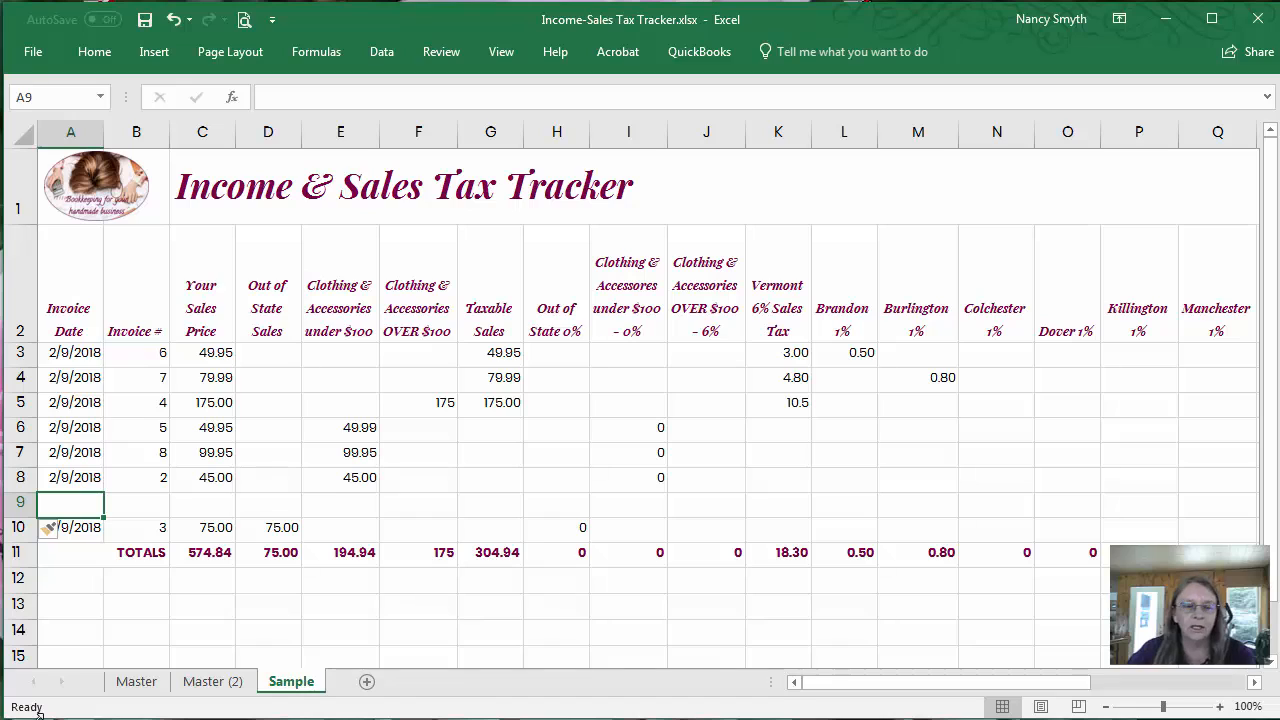
type("2/9")
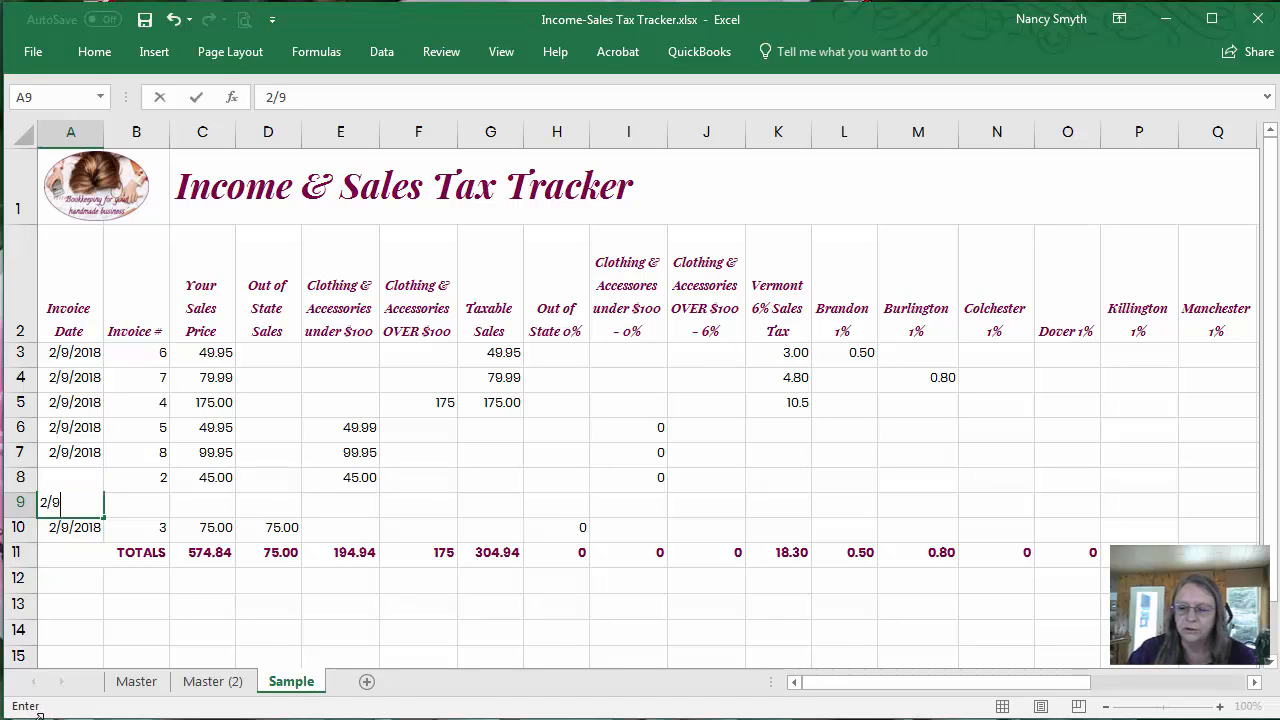
type("/18")
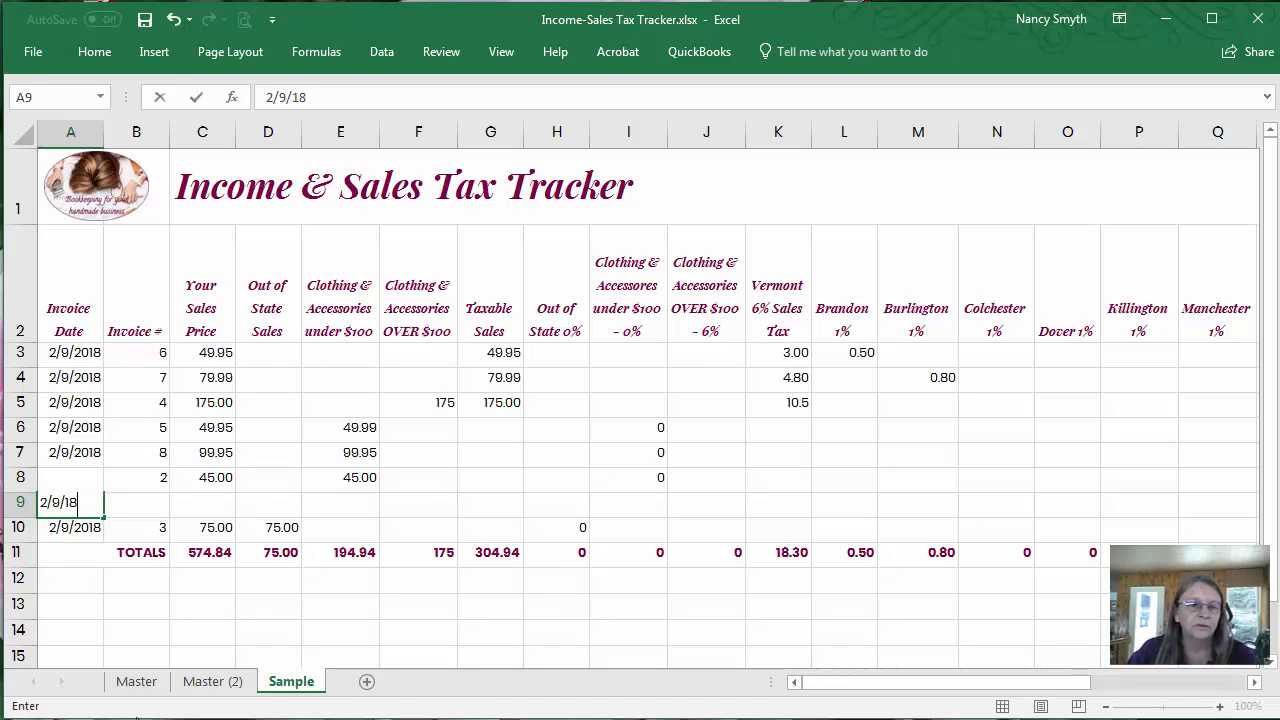
left_click(150, 503)
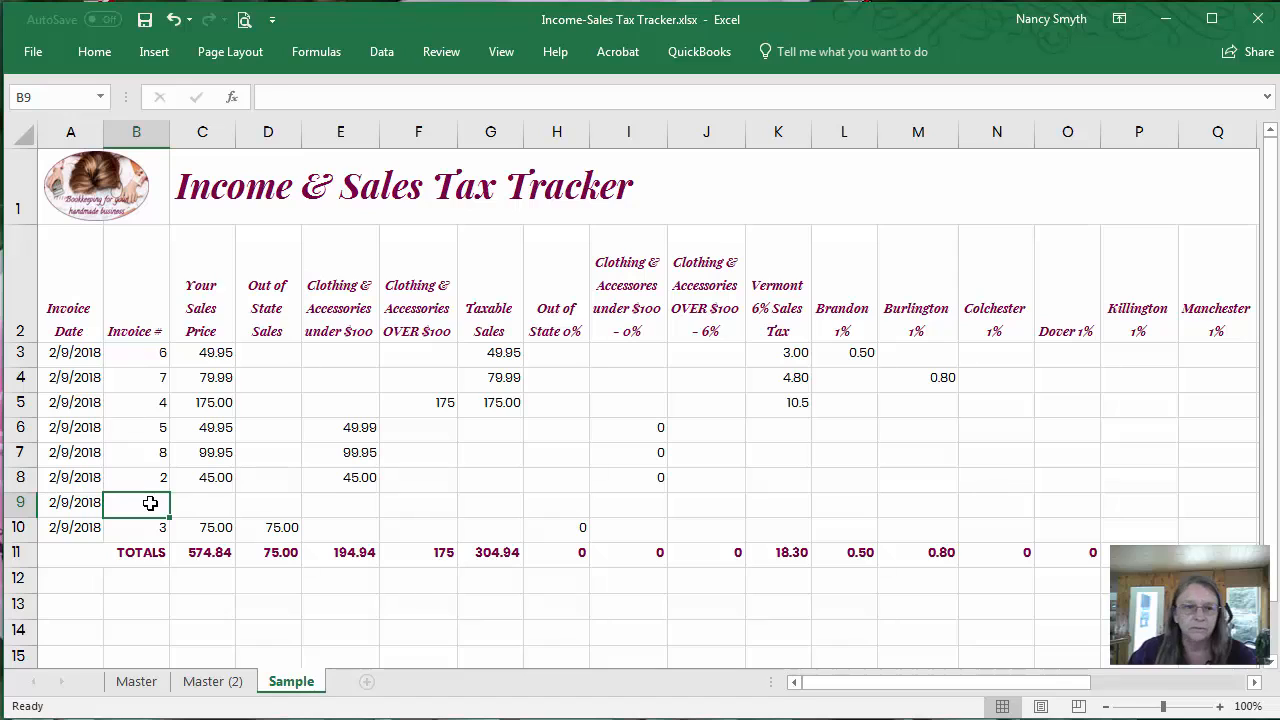
type("9")
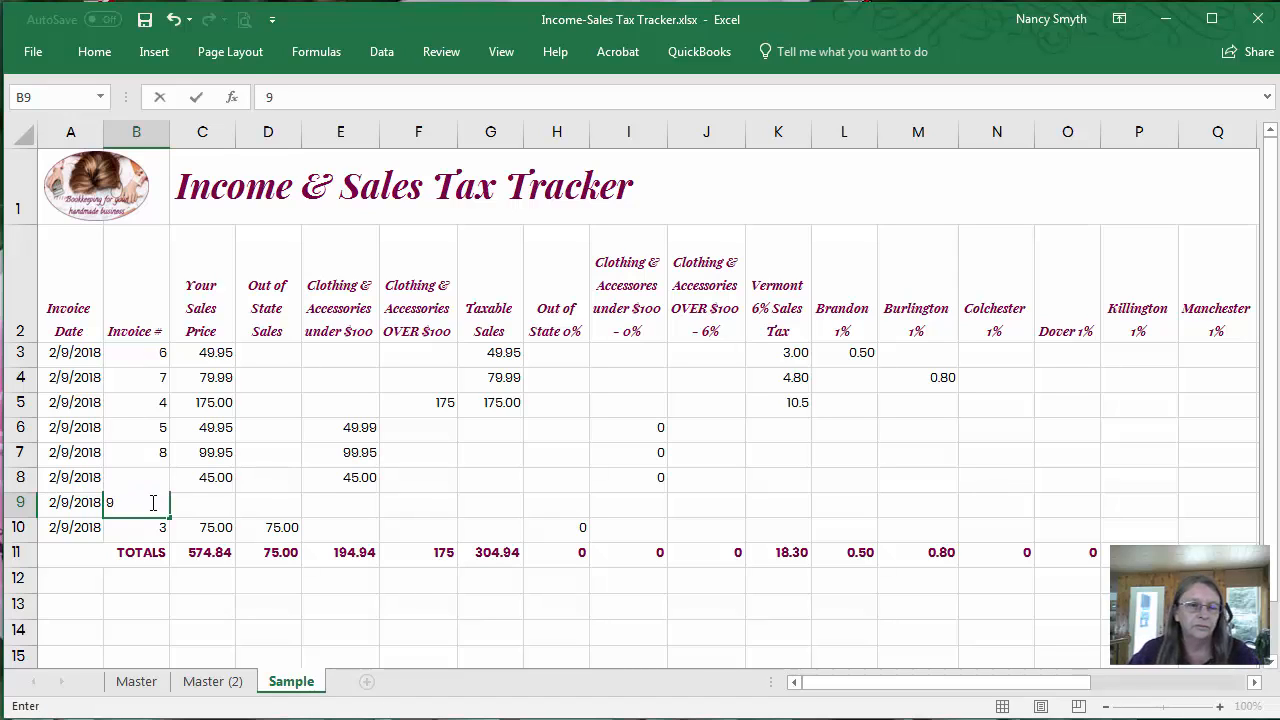
left_click(214, 500)
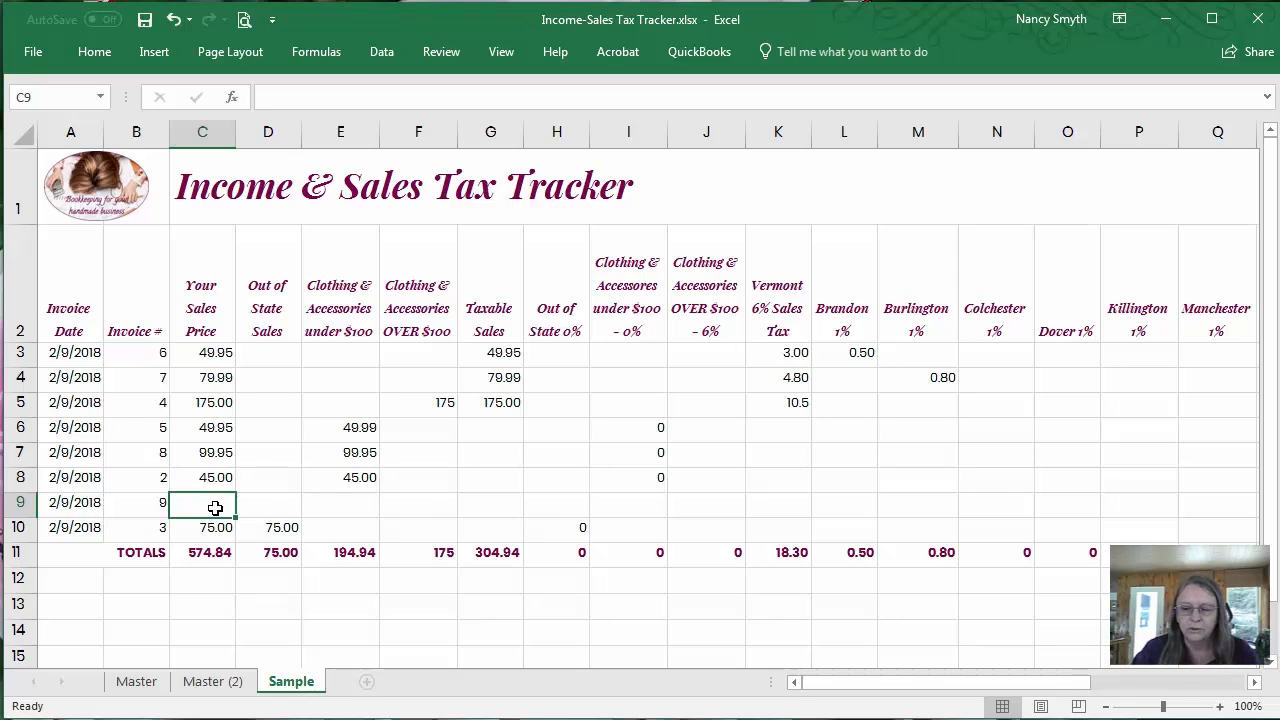
type("7")
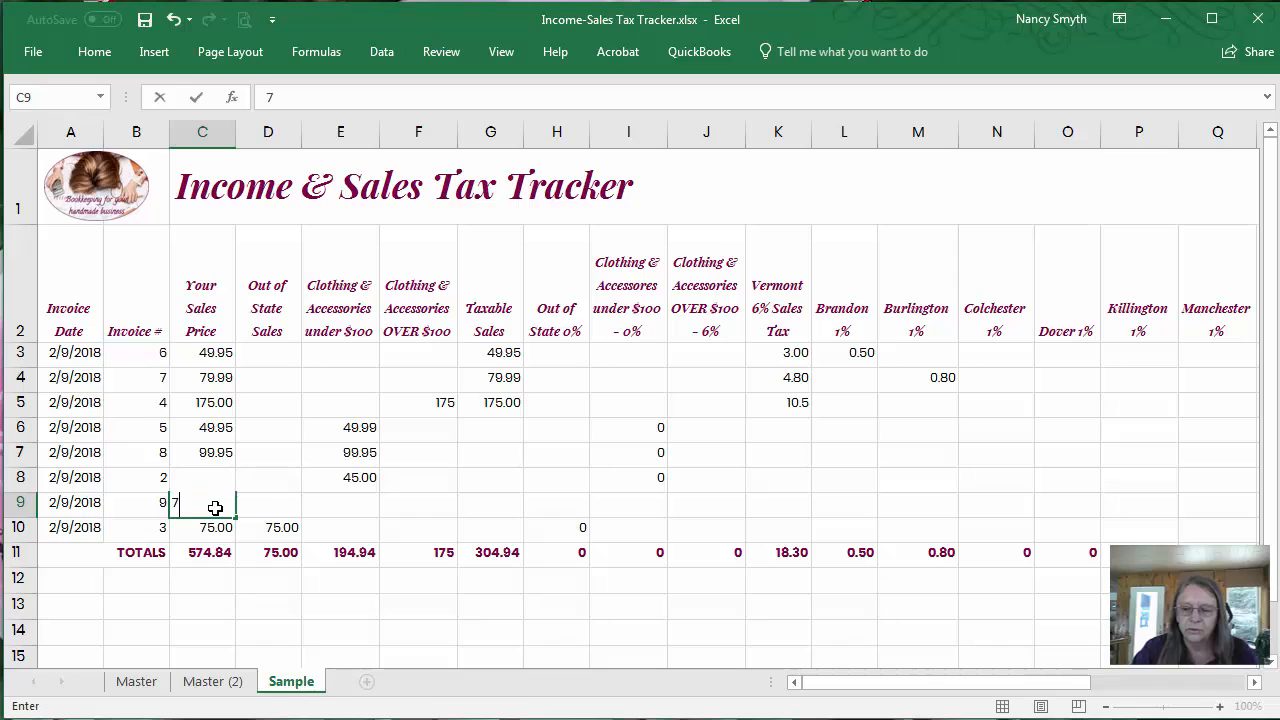
type("5.0")
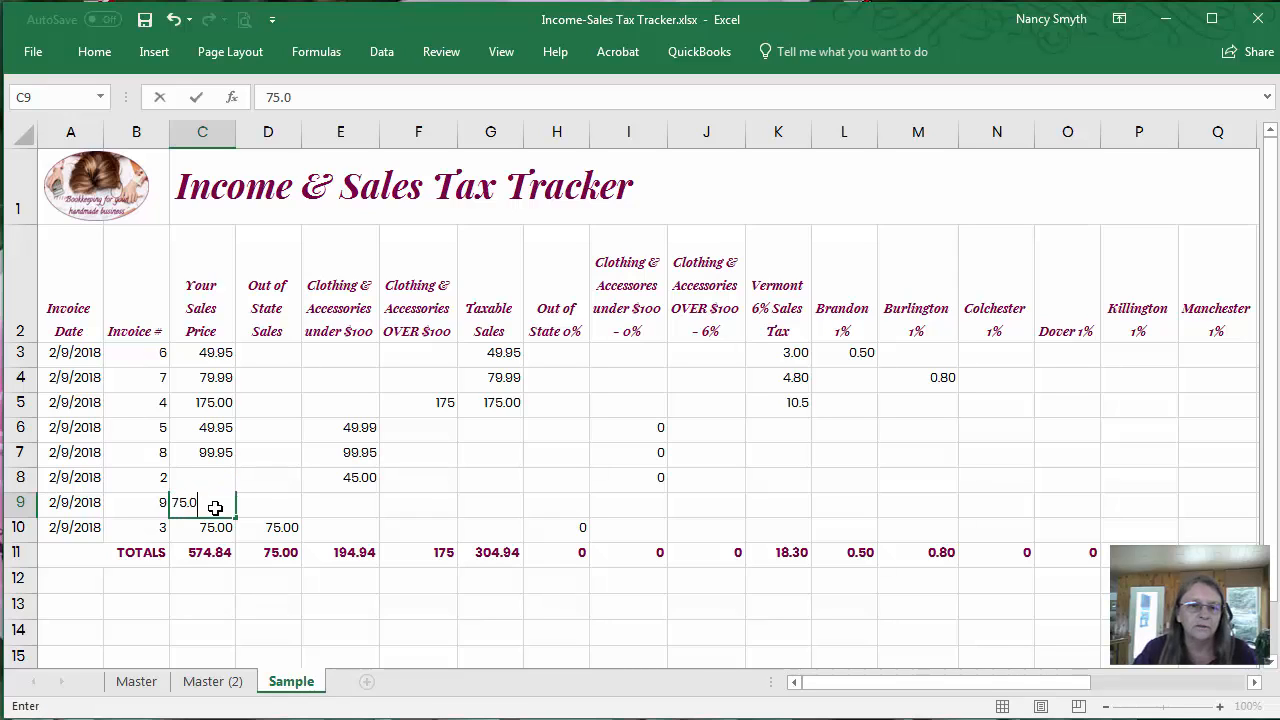
key("Tab")
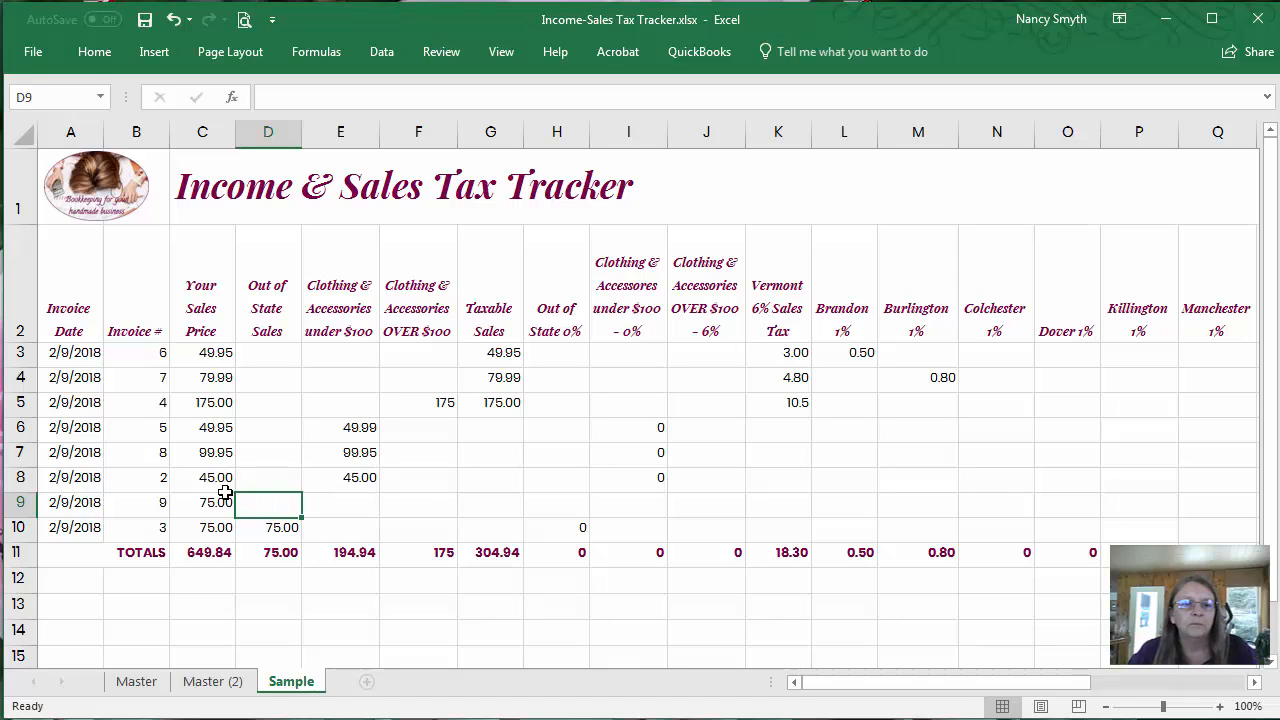
- Enter 75.00 as the row 9 amount under Clothing & Accessories under $100
left_click(348, 505)
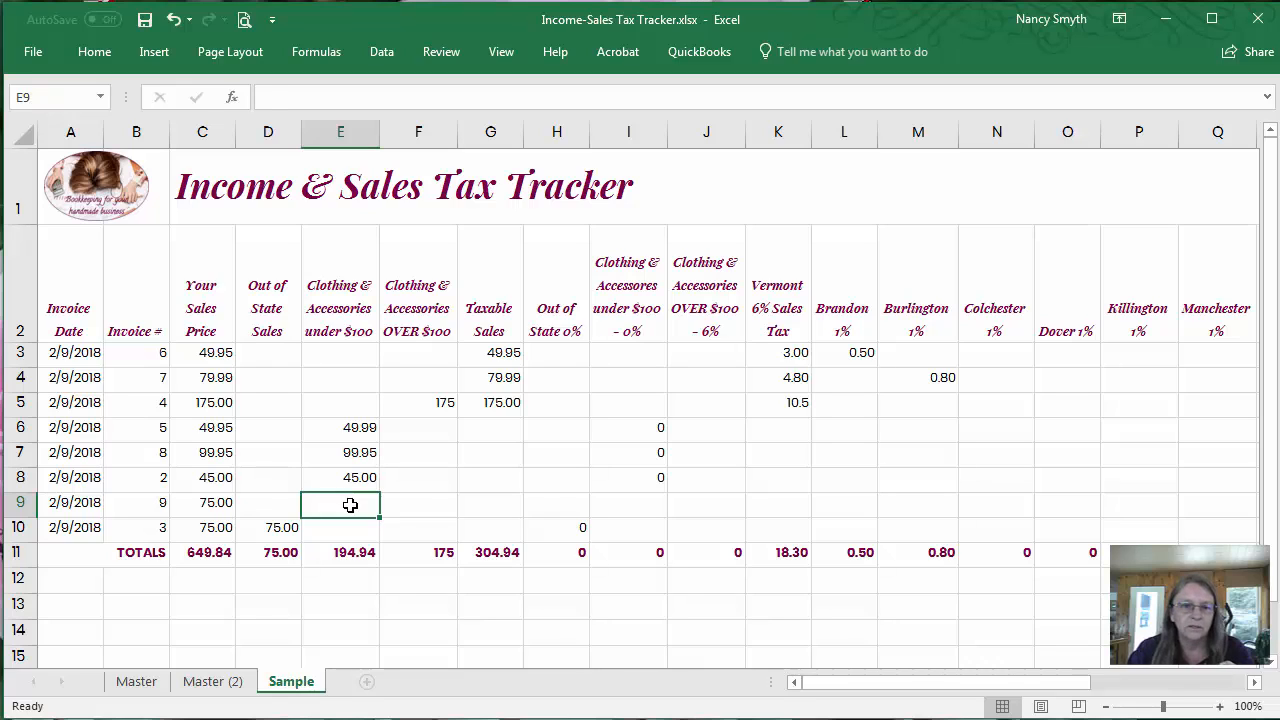
type("72")
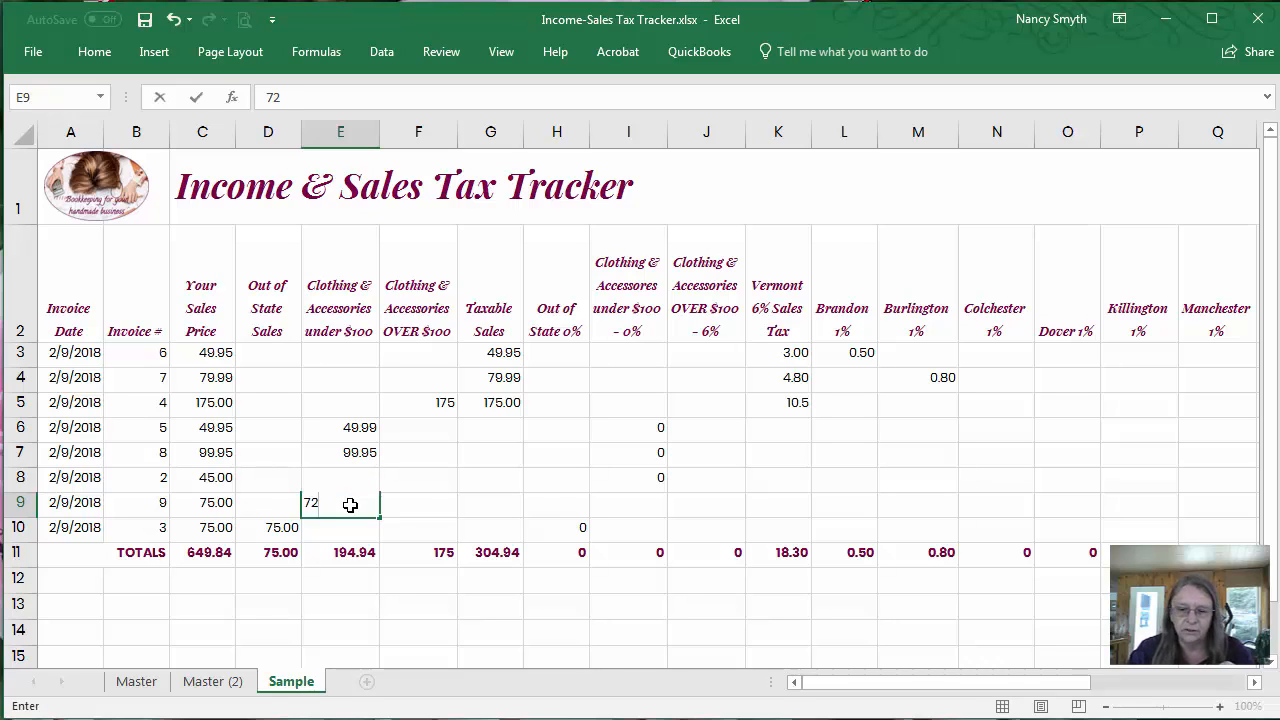
key("BackSpace")
type("5.00")
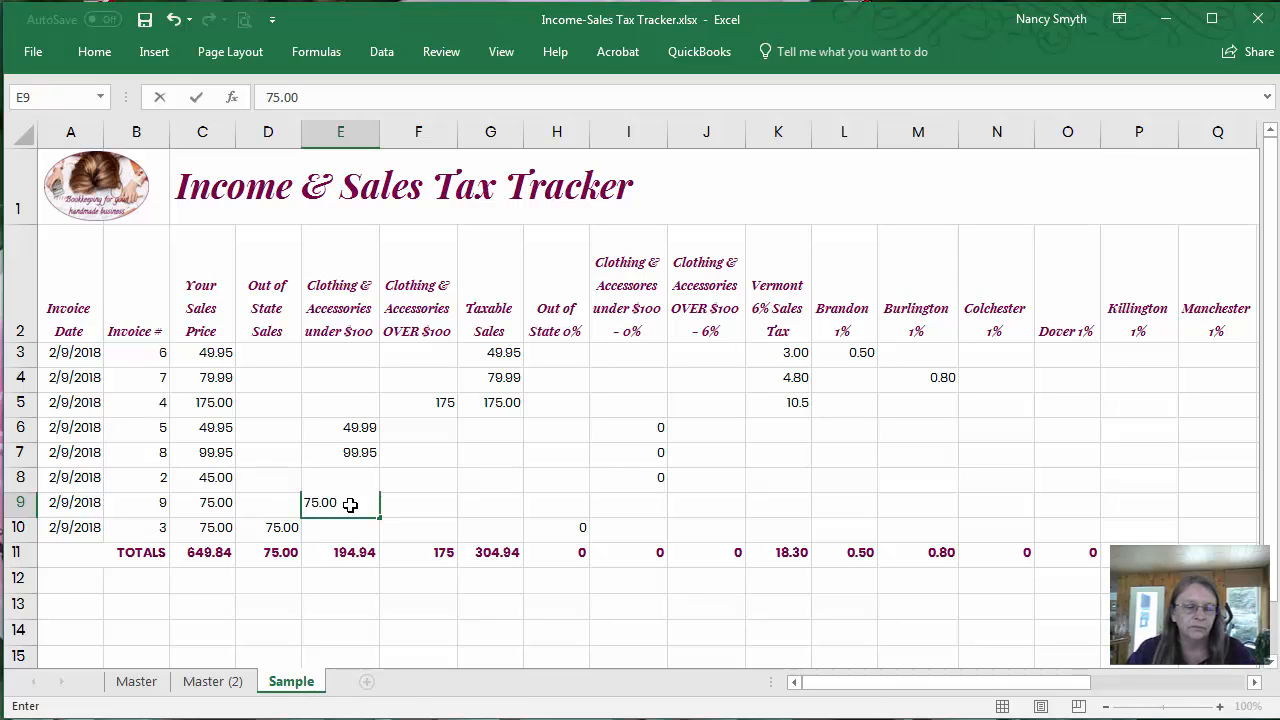
key("Tab")
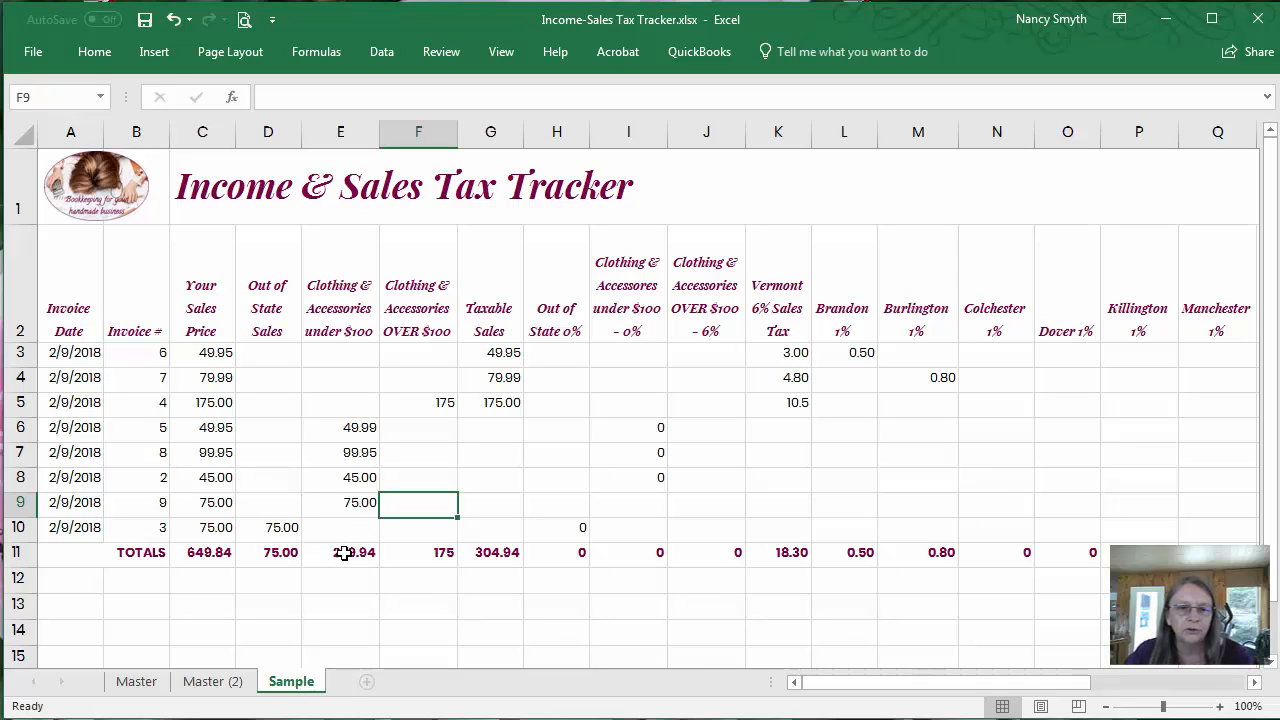
- Fill the 0% tax value for Clothing & Accessories under $100 from row 8 down to row 9
left_click(655, 482)
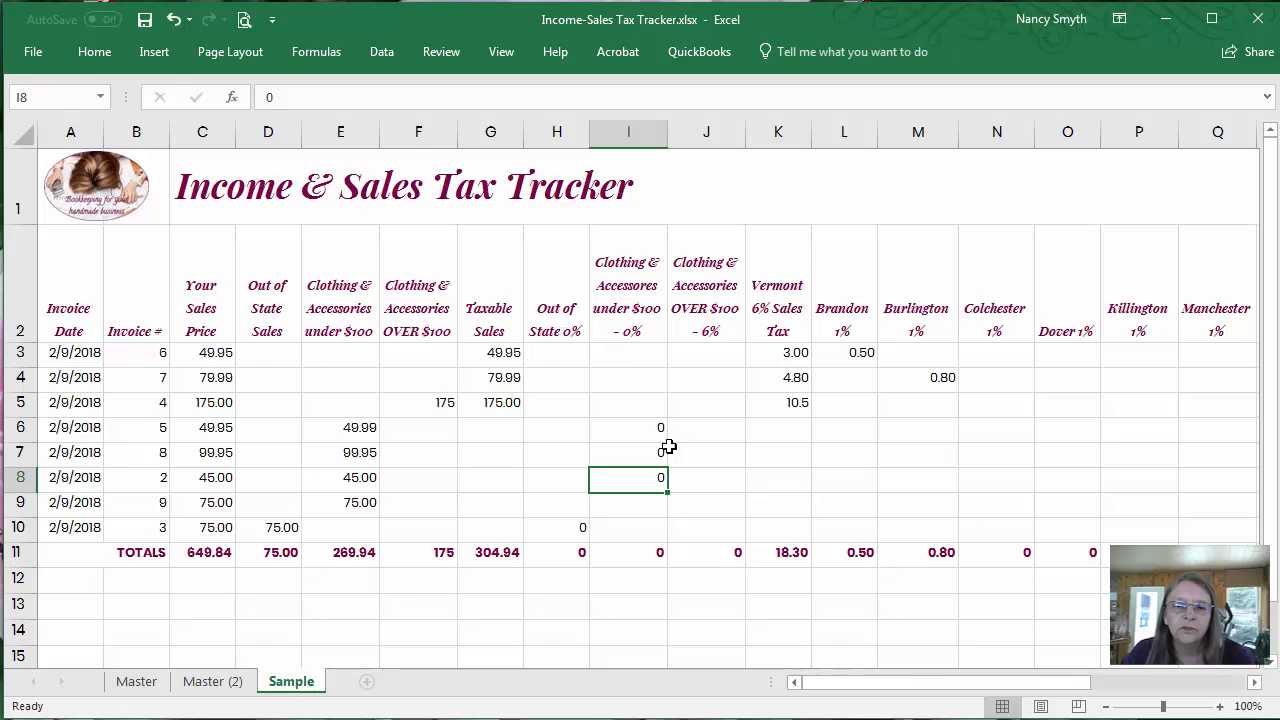
left_click_drag(668, 492, 668, 492)
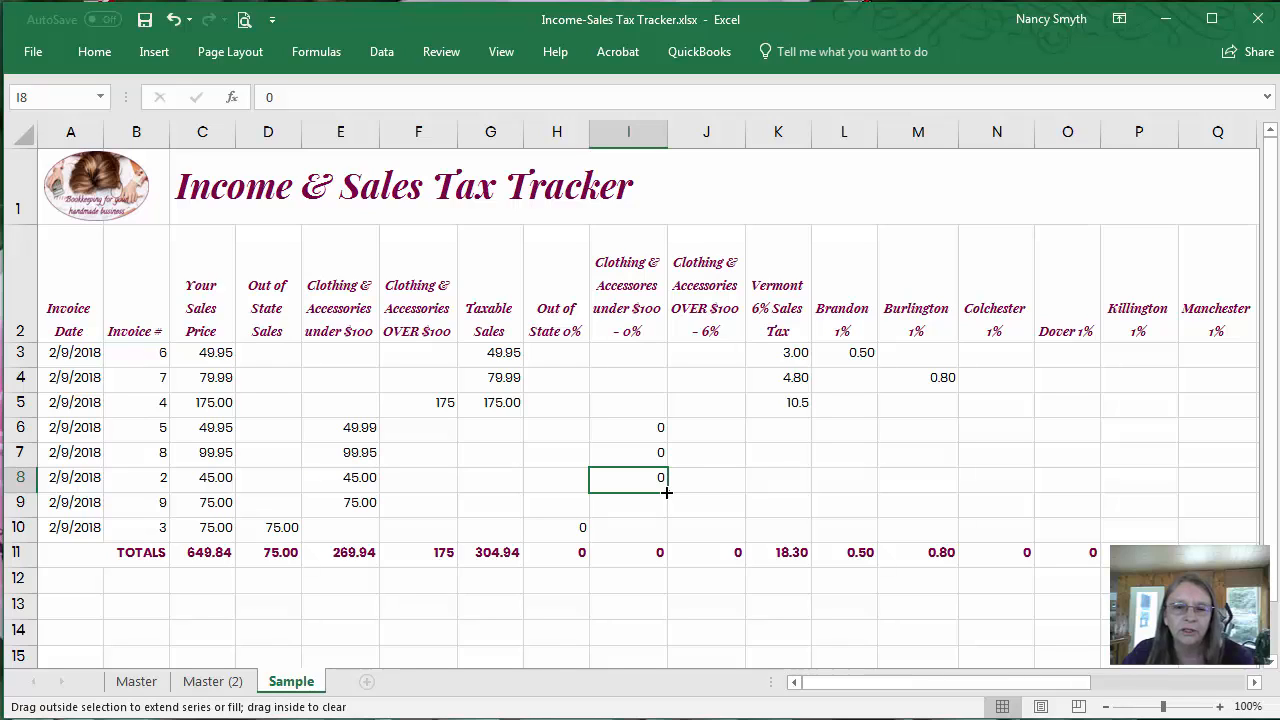
left_click_drag(668, 492, 668, 514)
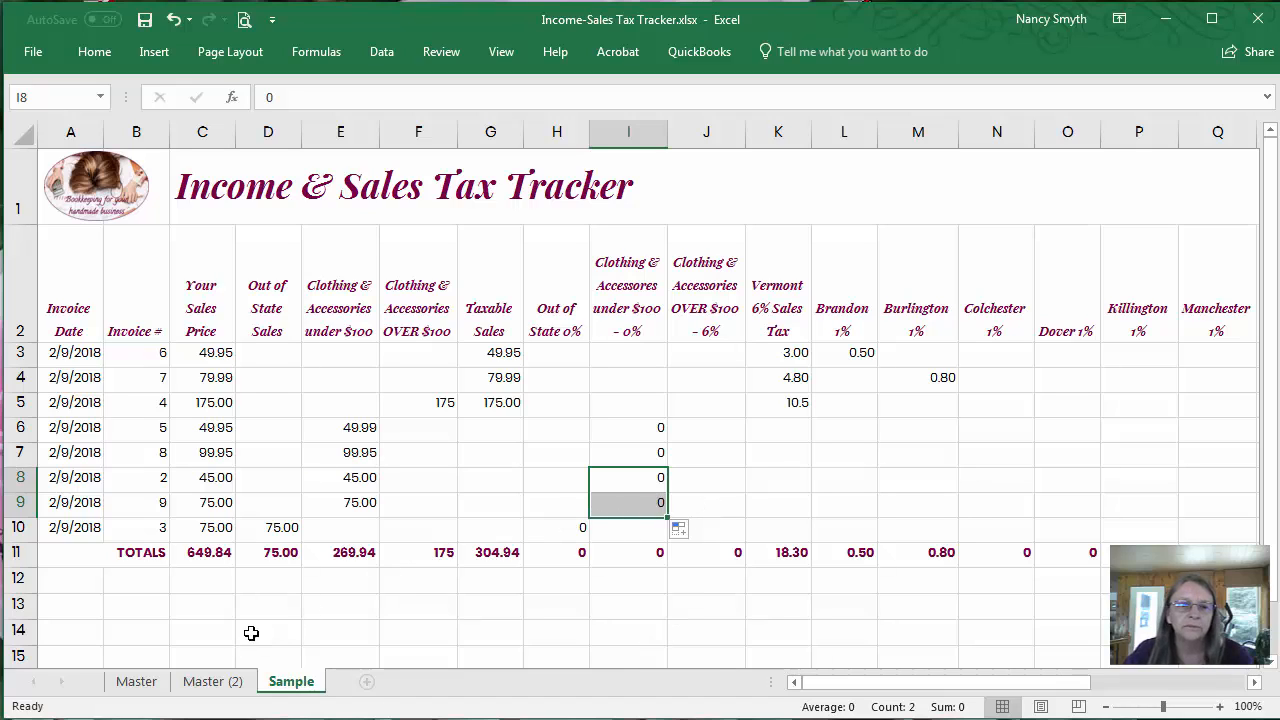
- Clear row 9's Clothing & Accessories under $100 amount and enter 75.00 under Taxable Sales instead
left_click(334, 502)
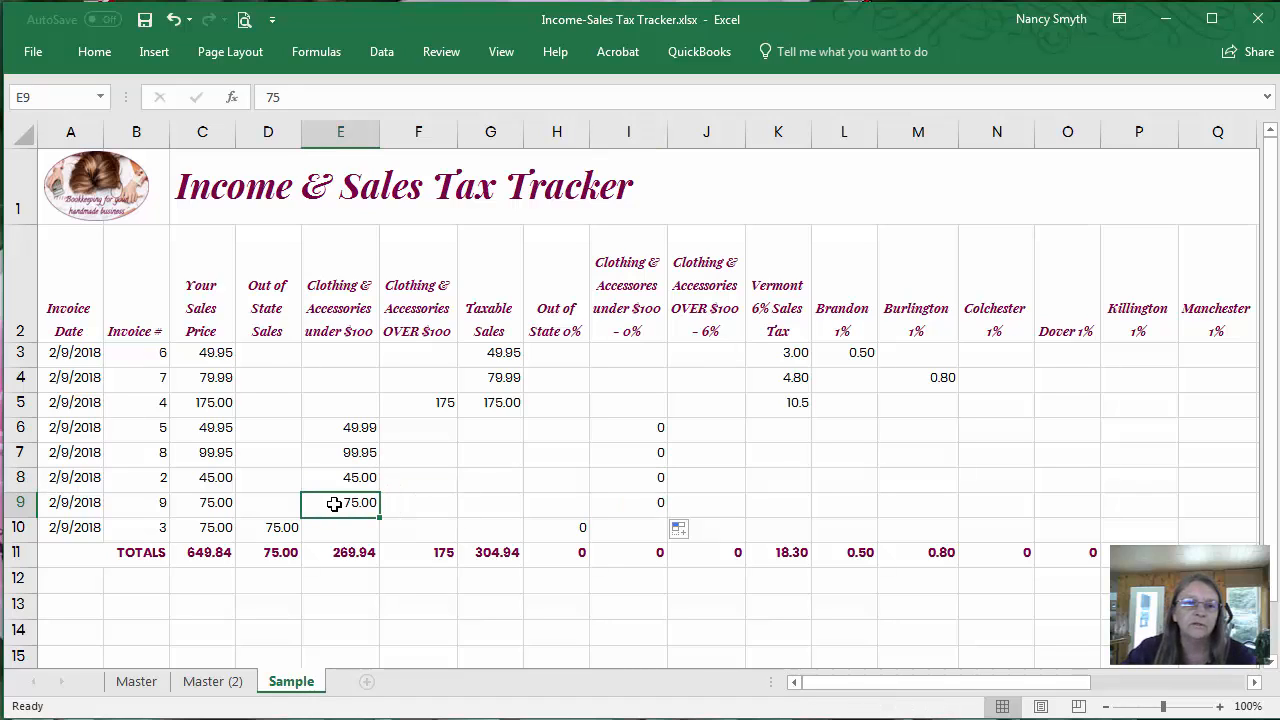
key("Delete")
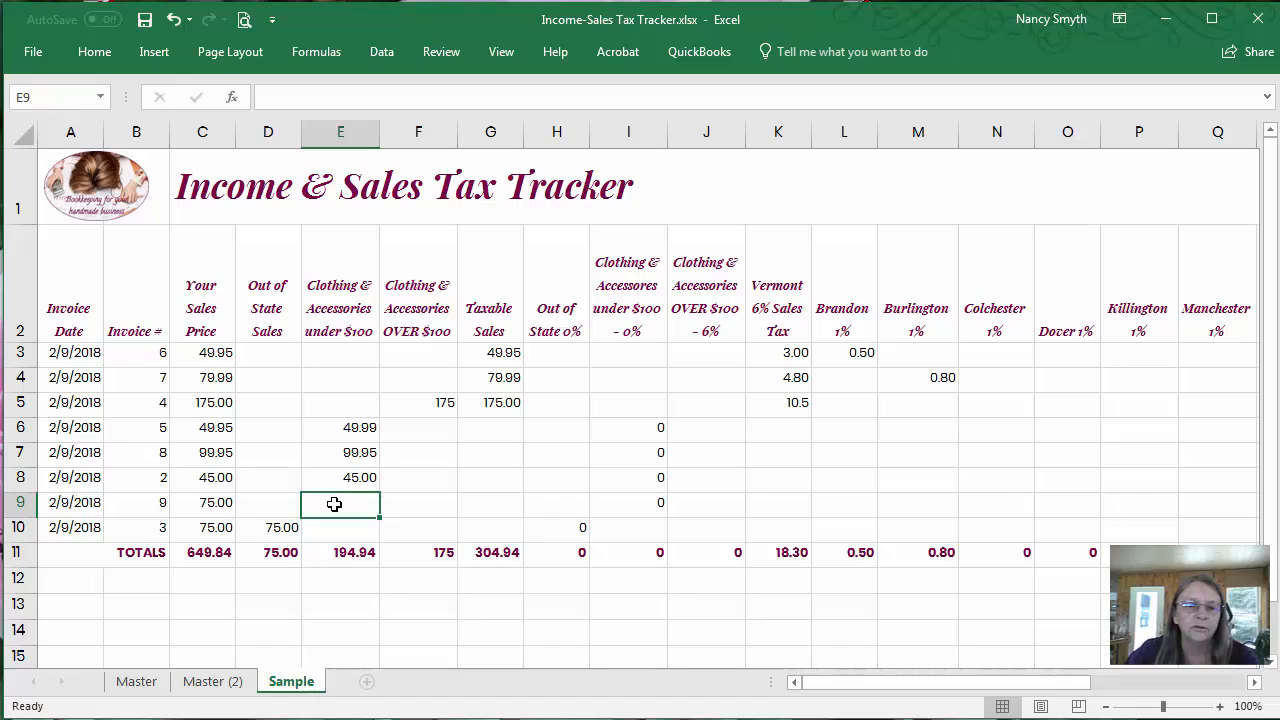
left_click(487, 503)
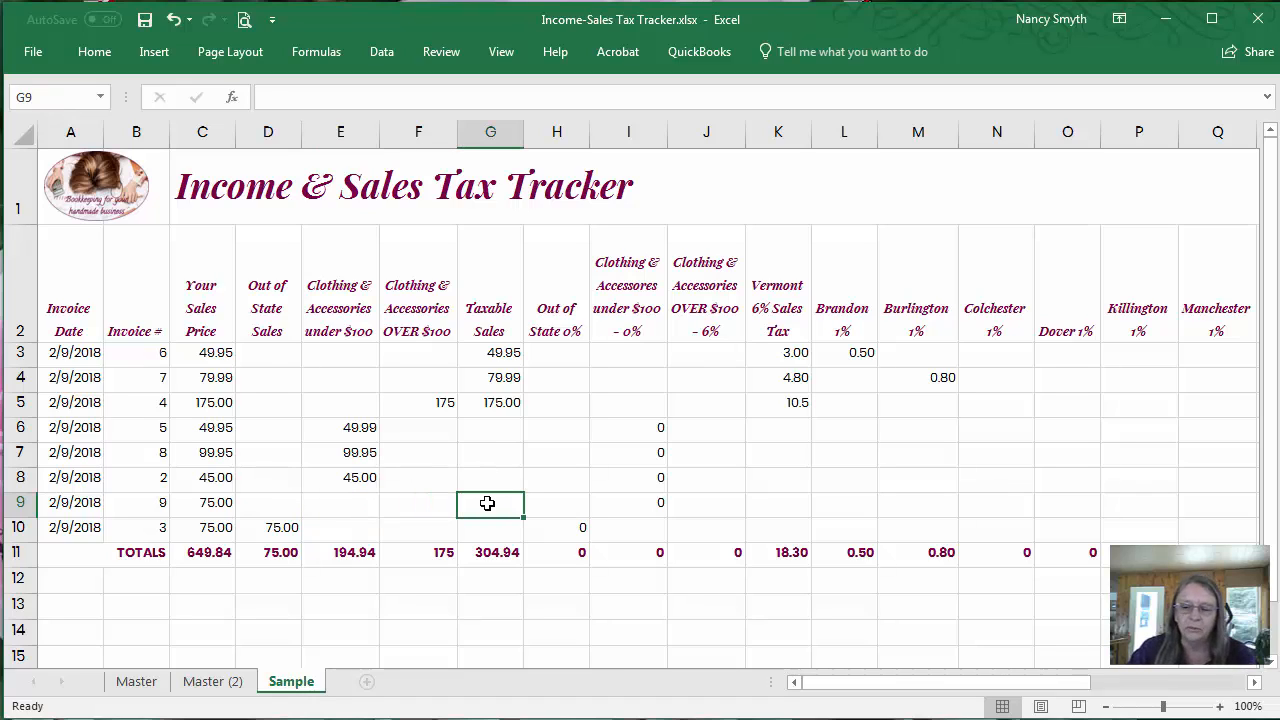
type("75.00")
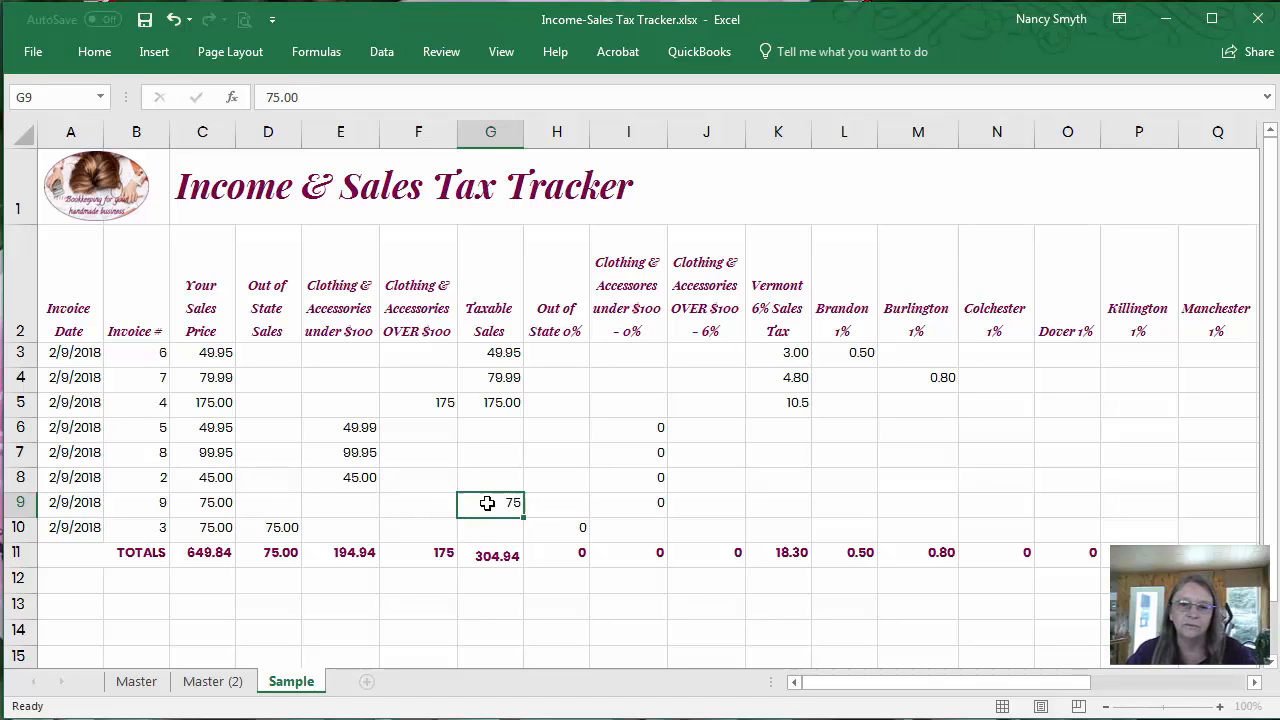
key("Tab")
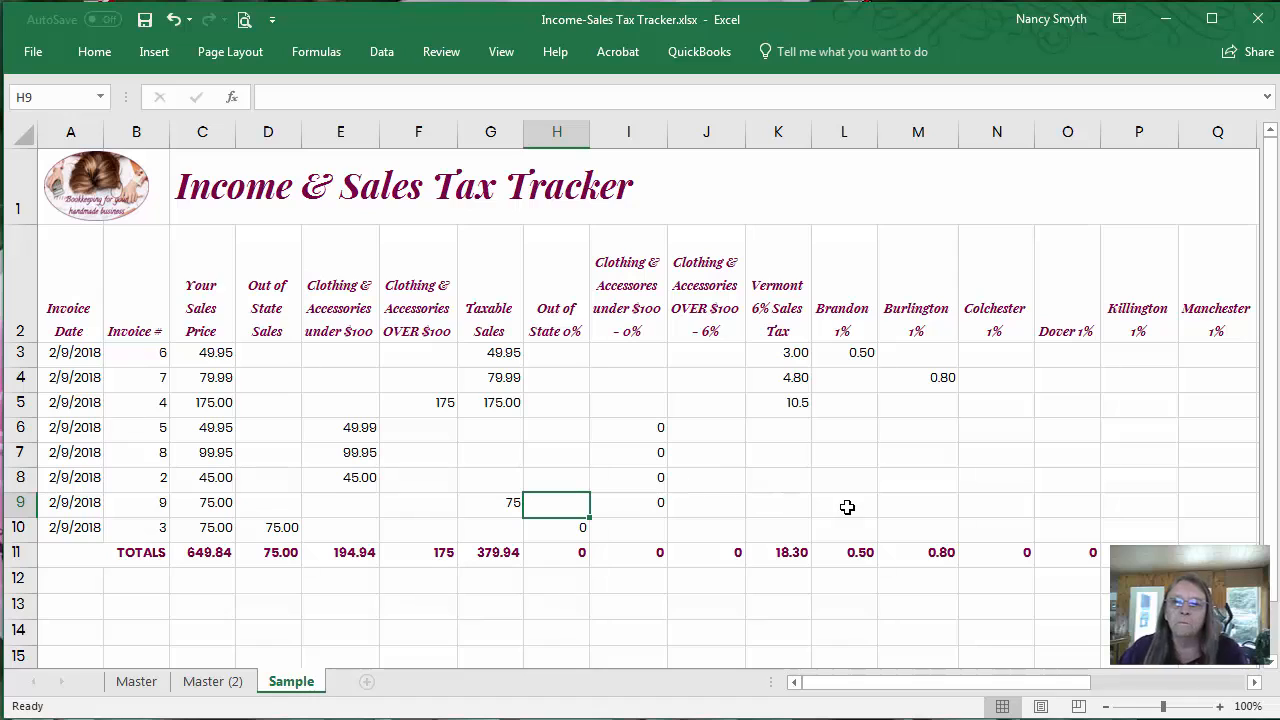
- Fill the Vermont 6% Sales Tax formula from row 5 down through row 10
left_click(786, 506)
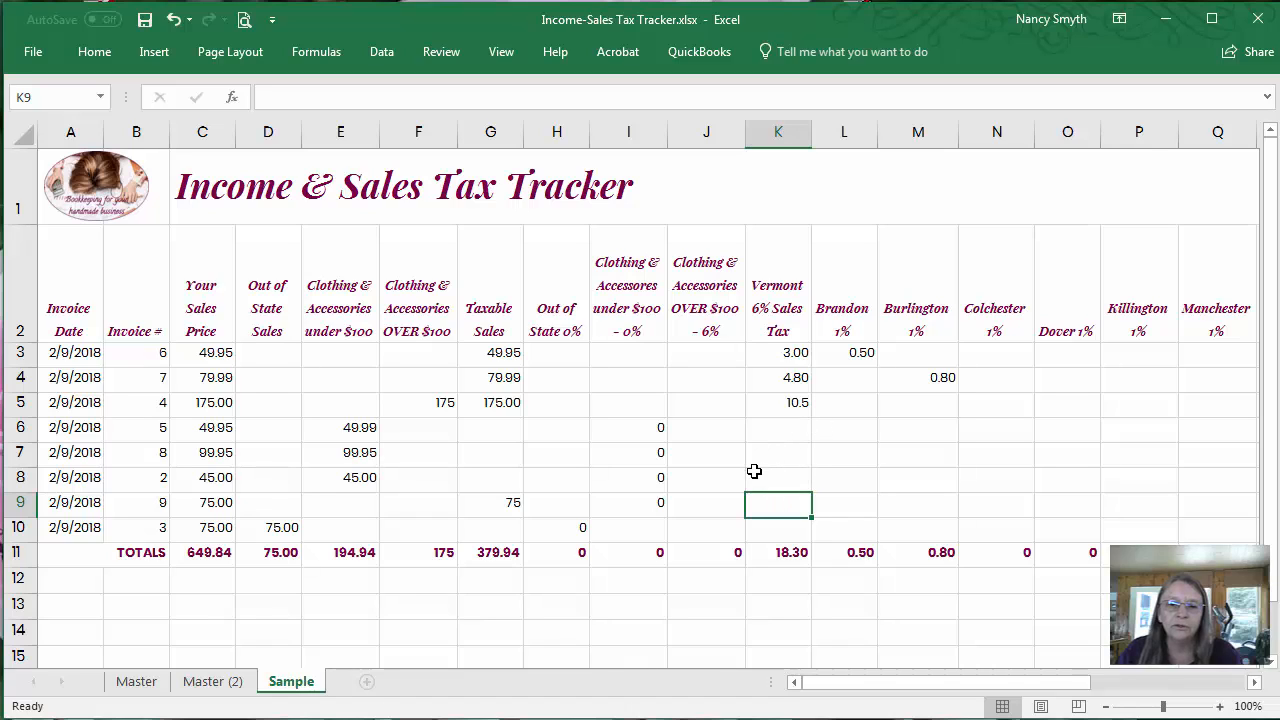
left_click(797, 405)
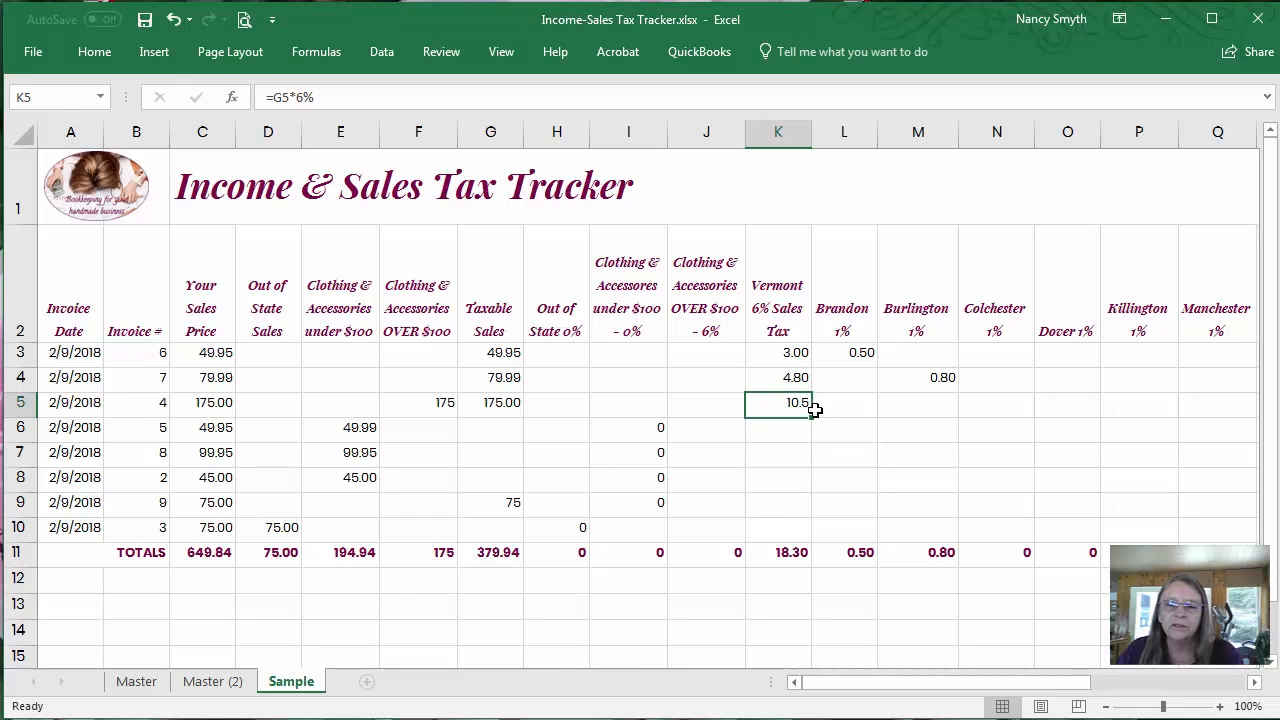
left_click_drag(810, 418, 811, 540)
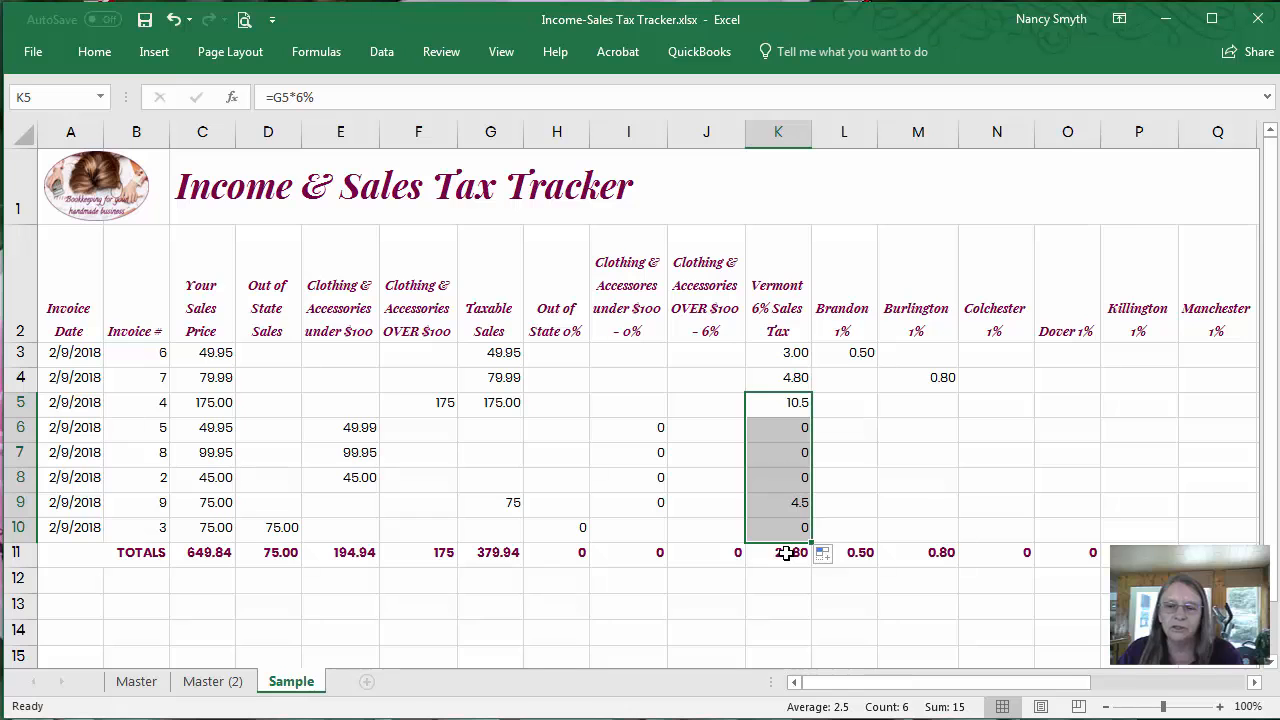
- Try to copy the Total Tax Collected formula from row 8 down to row 9
left_click_drag(1020, 688, 1258, 668)
left_click(1228, 481)
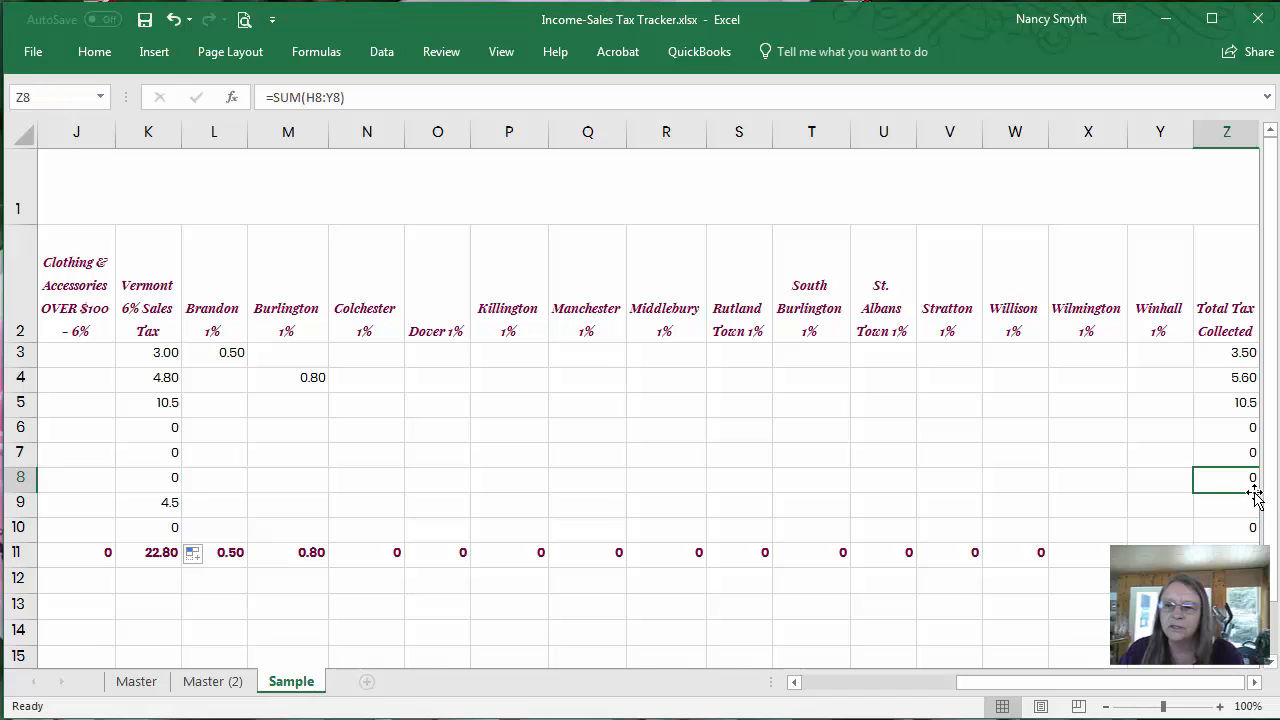
left_click_drag(1256, 494, 1258, 512)
left_click(1226, 480)
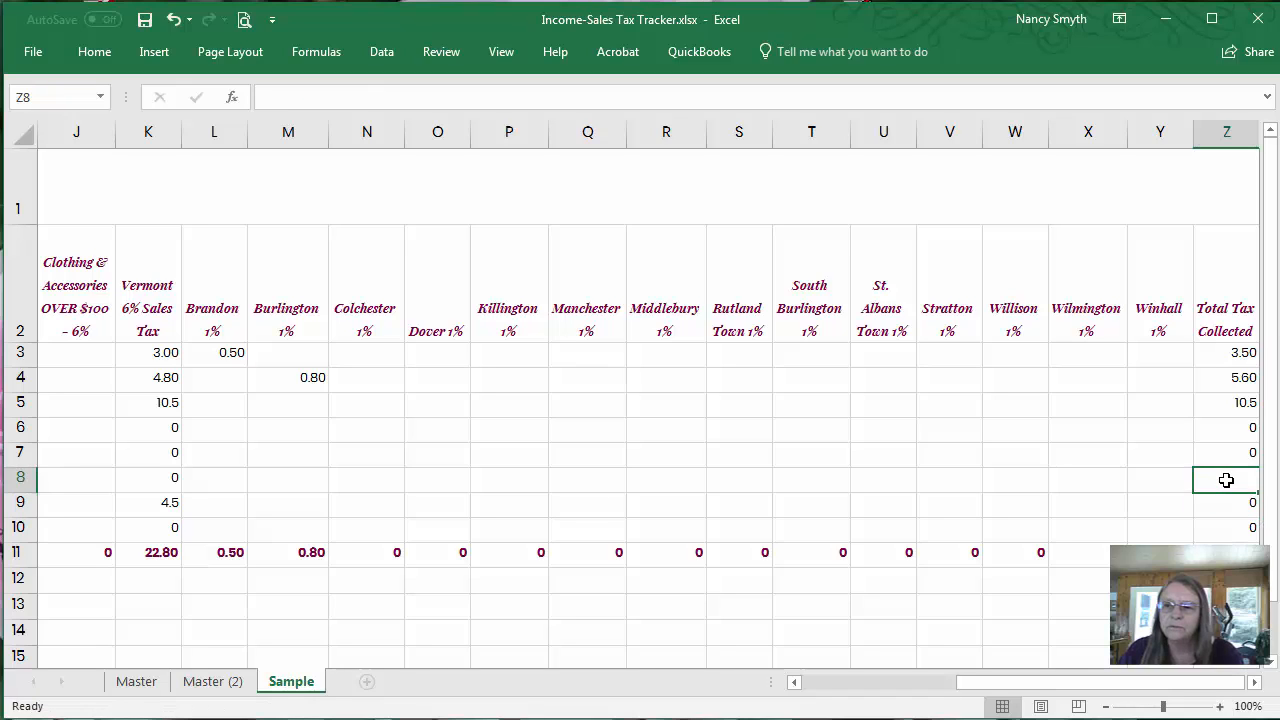
- Fill the Total Tax Collected formula from row 7 down through row 9
left_click(1254, 681)
left_click(1155, 455)
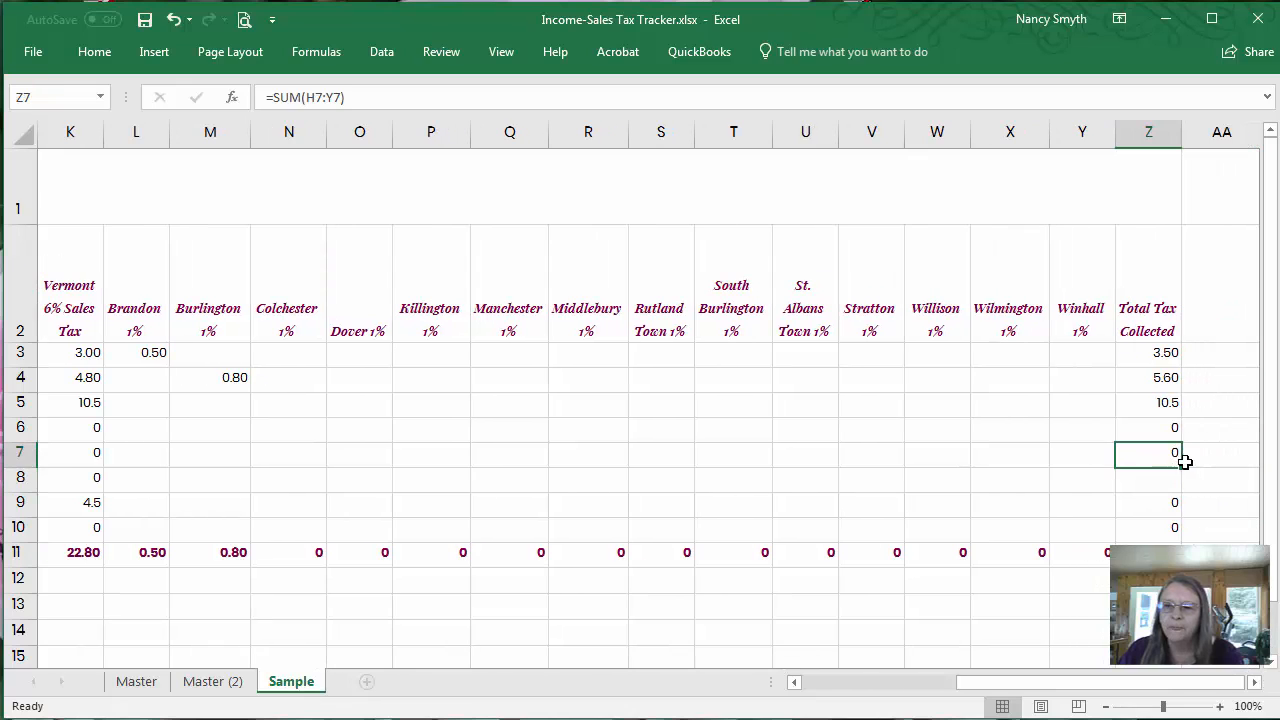
left_click_drag(1181, 468, 1180, 514)
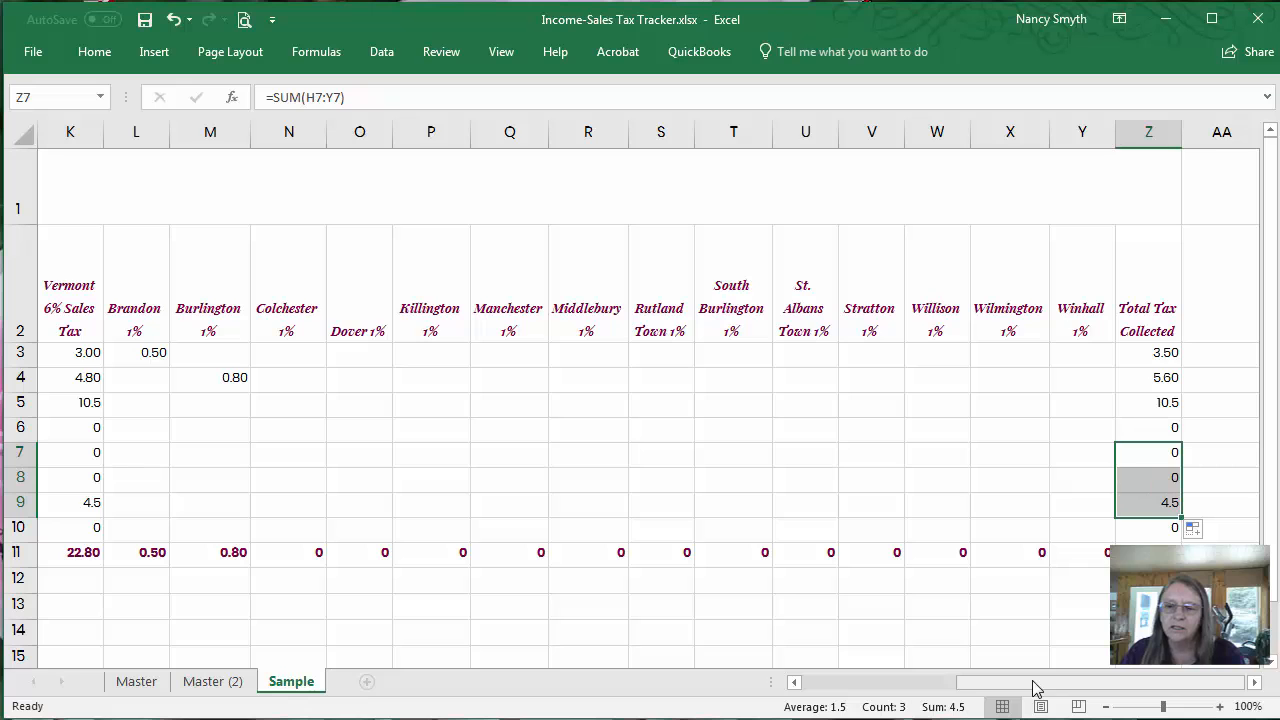
- Switch to the PowerPoint slide show and advance to the slide about joining the discussion in the Facebook group
left_click_drag(1035, 688, 867, 703)
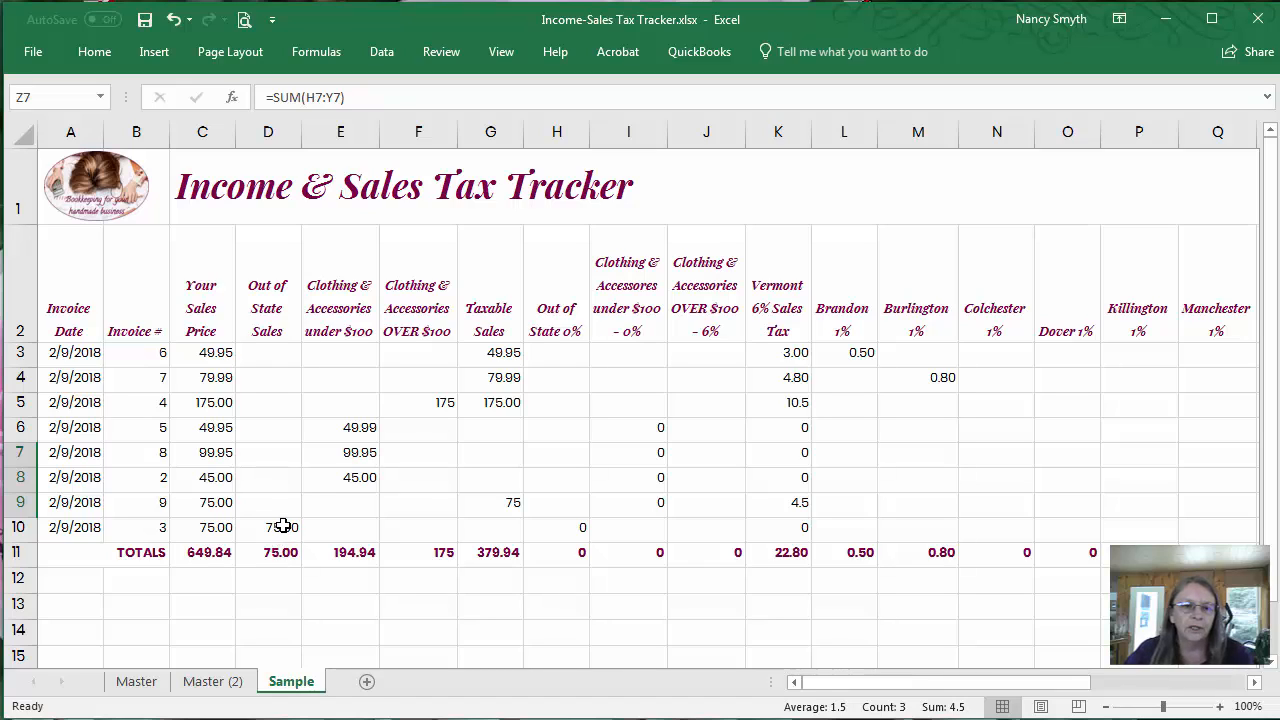
mouse_move(206, 718)
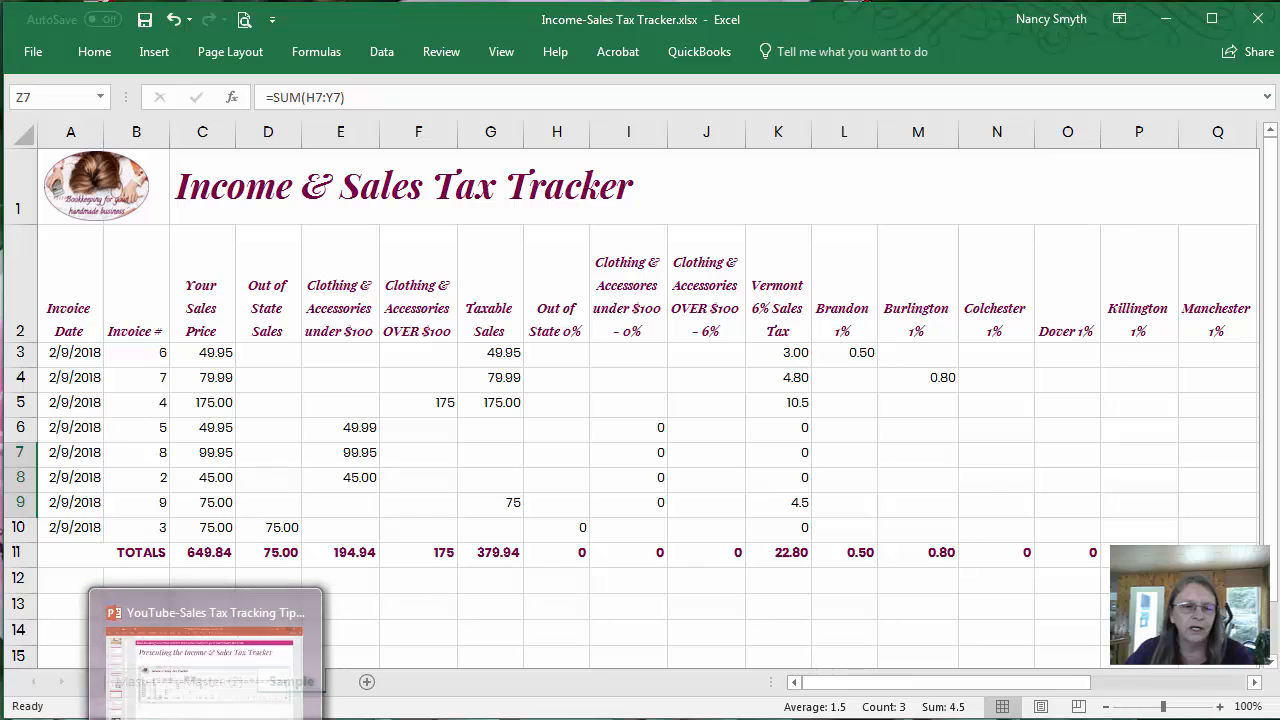
left_click(206, 718)
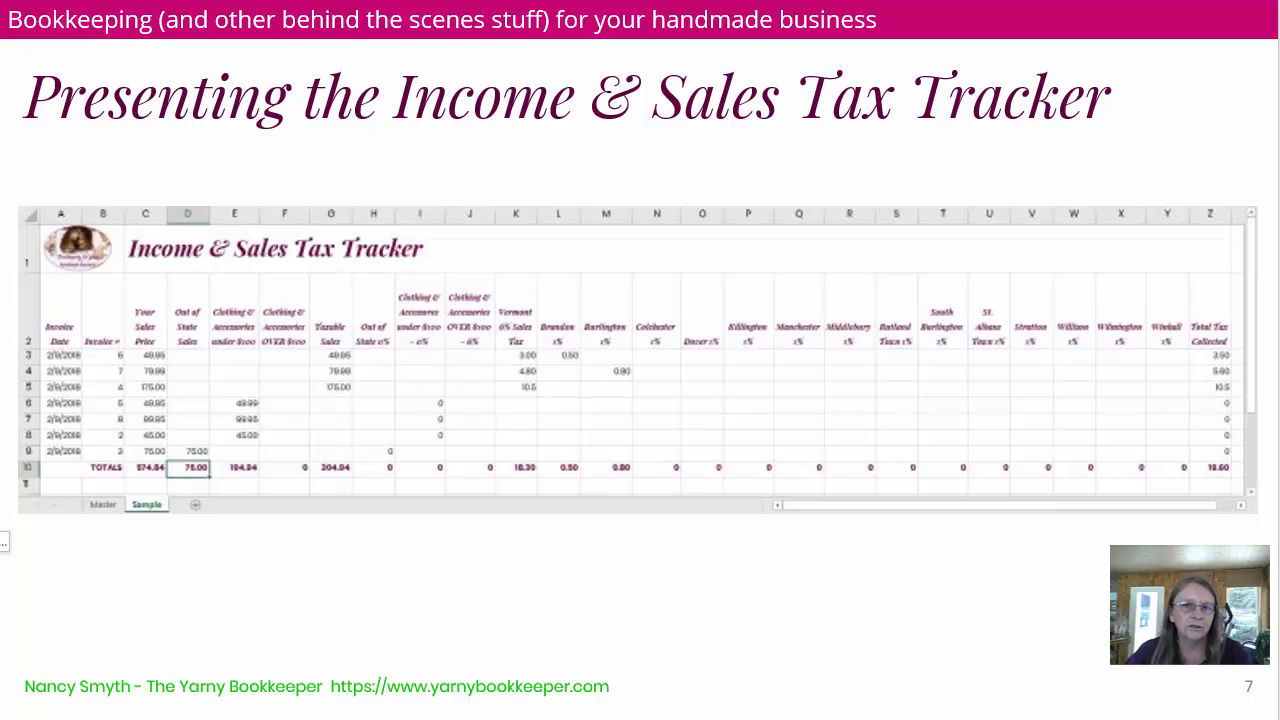
key("Right")
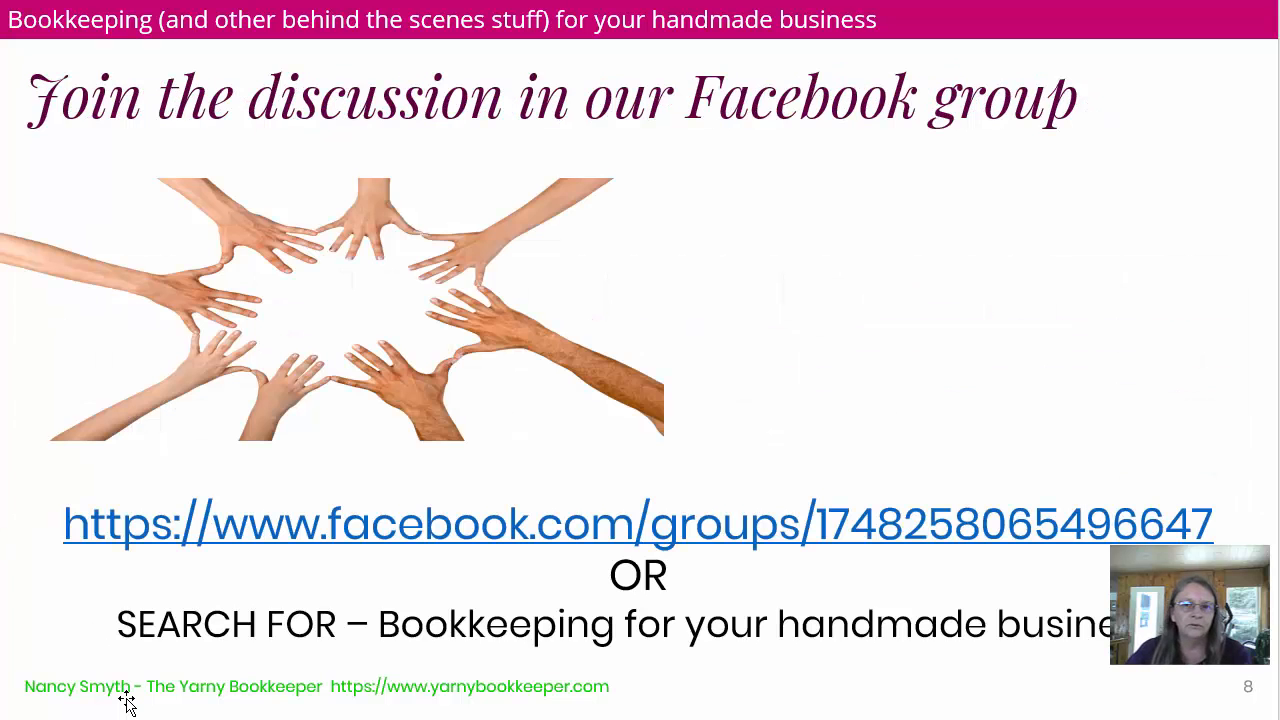